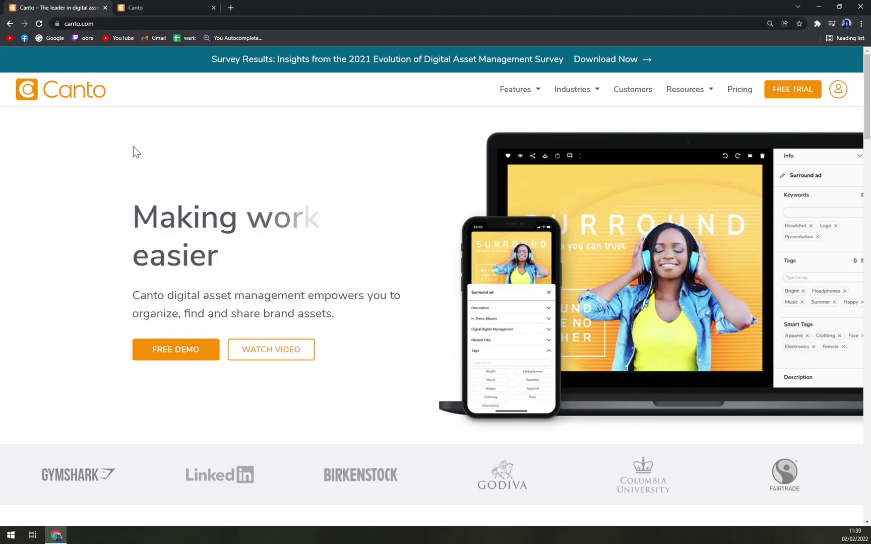
# Step: Go to Canto's Pricing page and scroll through its quote request form
pyautogui.scroll(-6, 365, 305)
pyautogui.scroll(6, 354, 219)
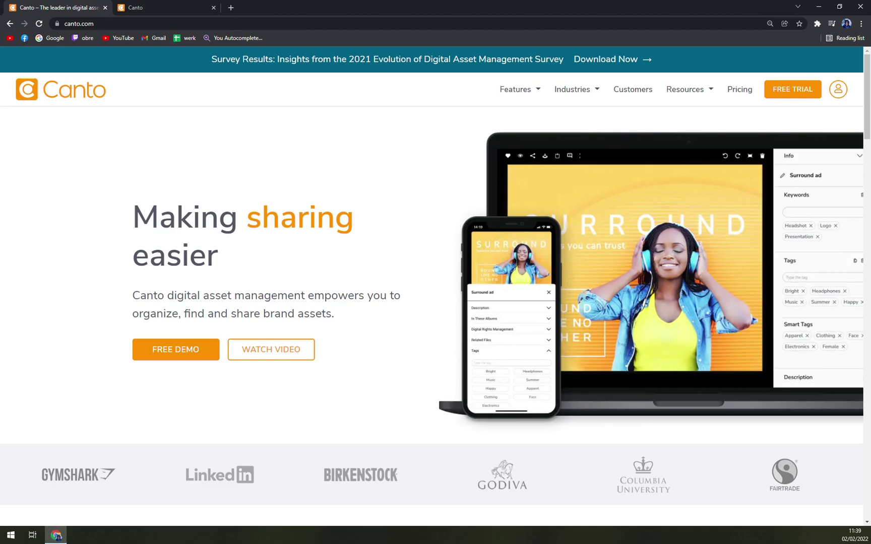
pyautogui.click(728, 94)
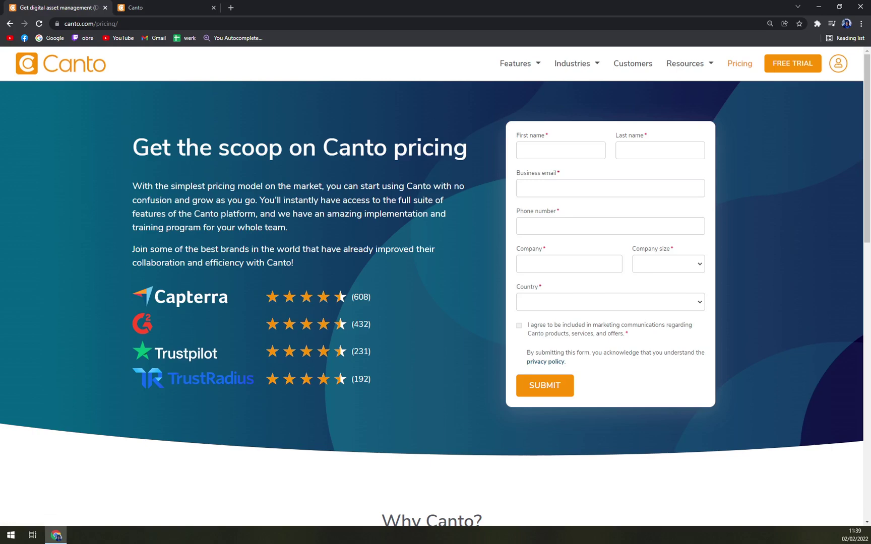
pyautogui.scroll(-15, 253, 333)
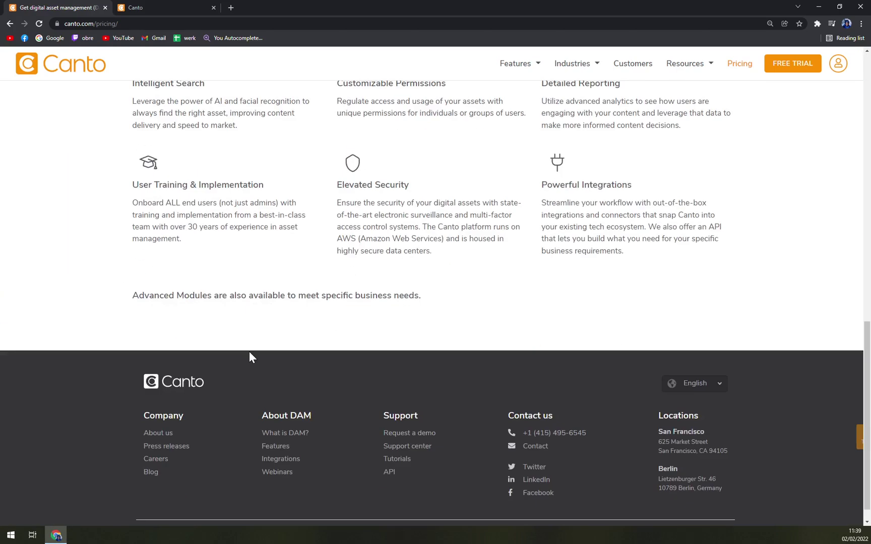
pyautogui.scroll(15, 229, 355)
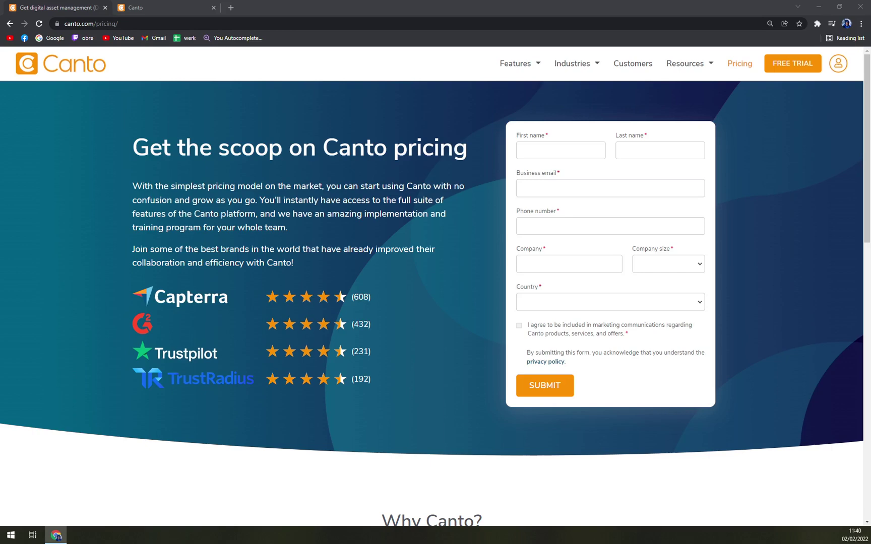
pyautogui.scroll(-6, 191, 334)
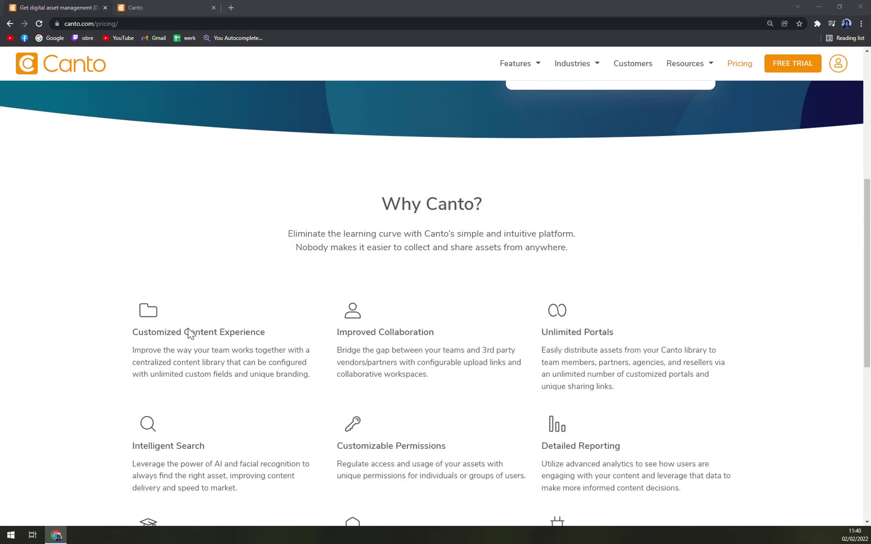
pyautogui.scroll(6, 192, 334)
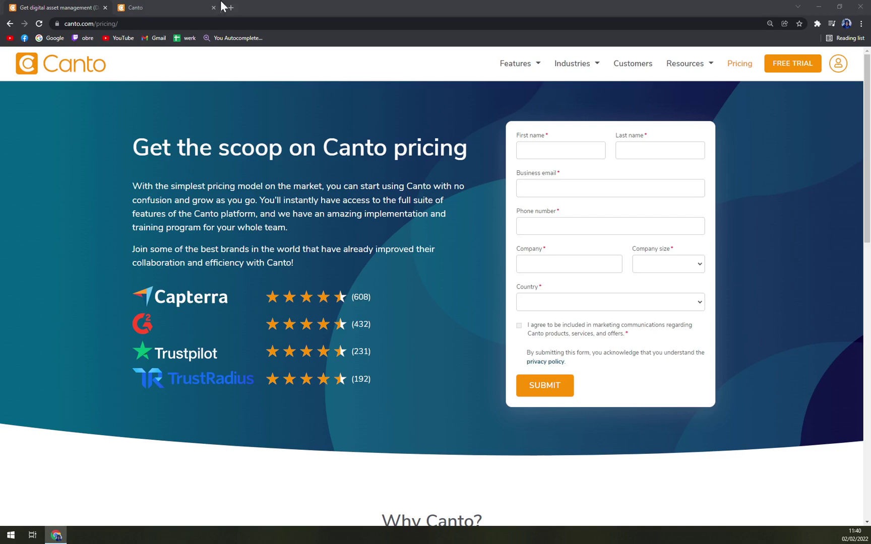
# Step: In the mktips.canto.com tab, view Unassigned assets, then the empty Upload Links section
pyautogui.click(190, 6)
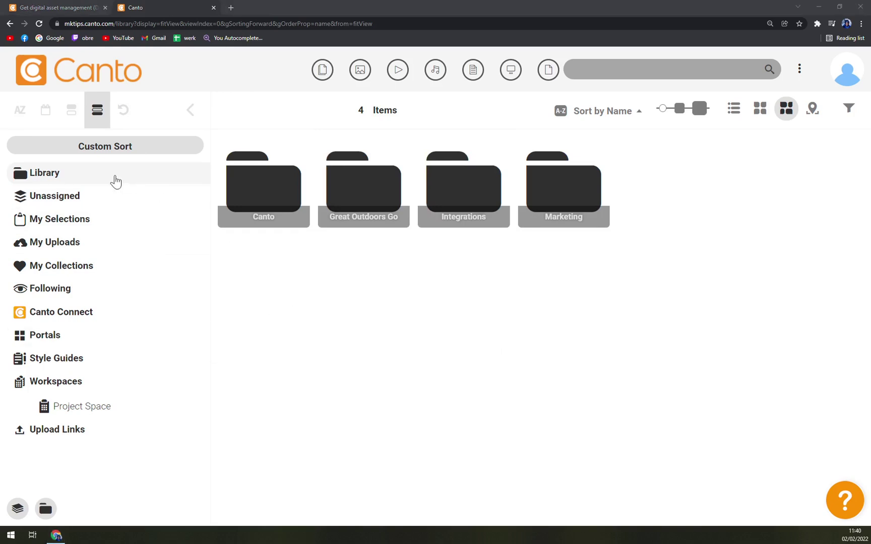
pyautogui.click(79, 197)
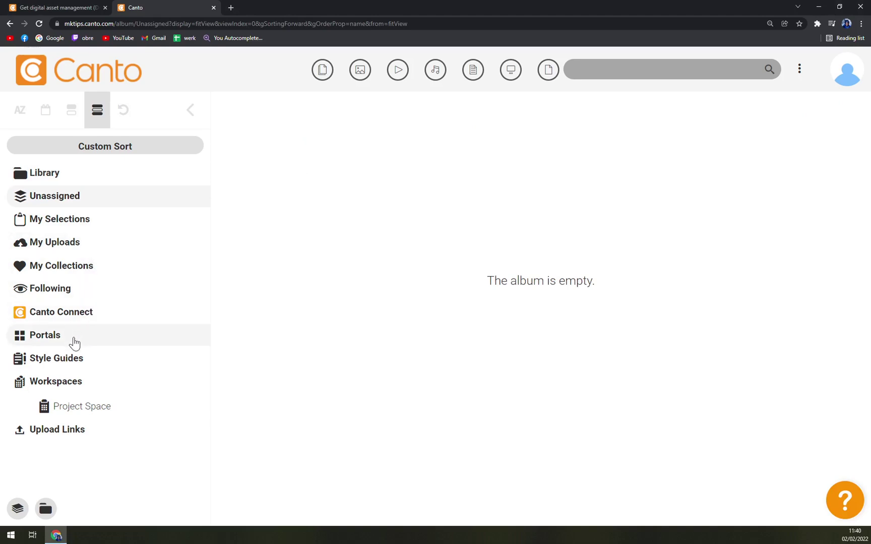
pyautogui.click(102, 436)
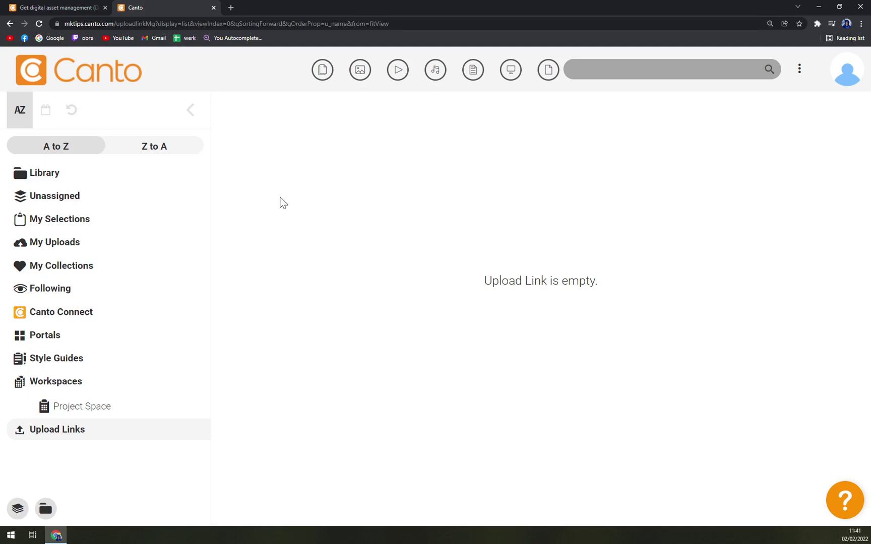
# Step: Browse the Canto, Great Outdoors Go and Branding GOG folders and their Fonts, Lifestyle Visuals and Logos albums
pyautogui.click(64, 183)
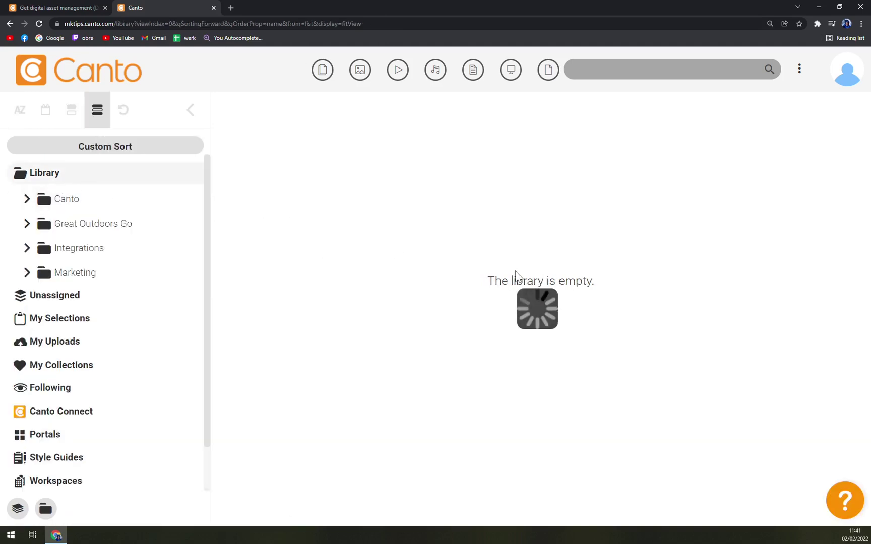
pyautogui.click(99, 204)
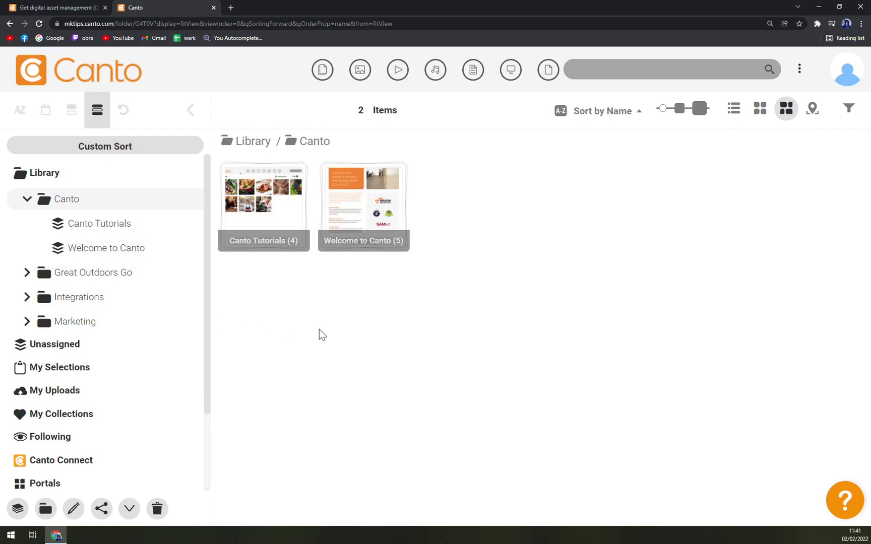
pyautogui.click(94, 272)
pyautogui.click(27, 199)
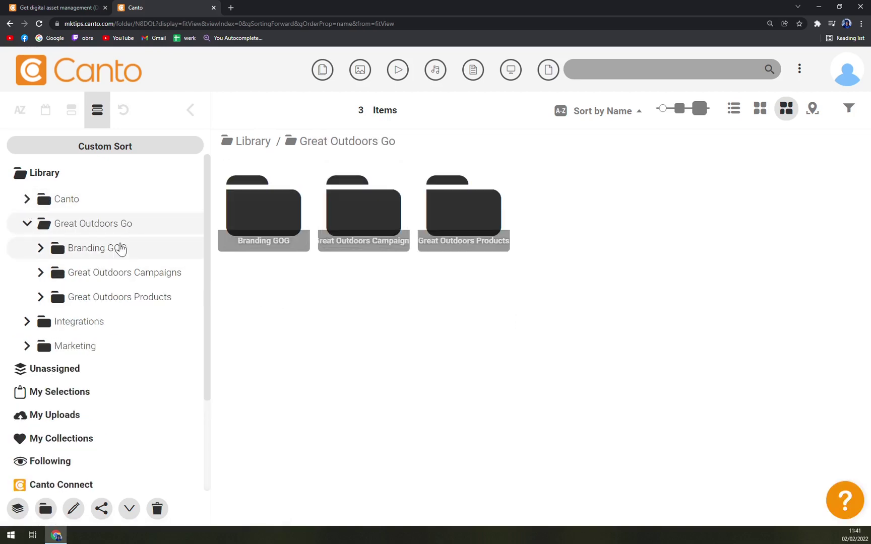
pyautogui.click(274, 206)
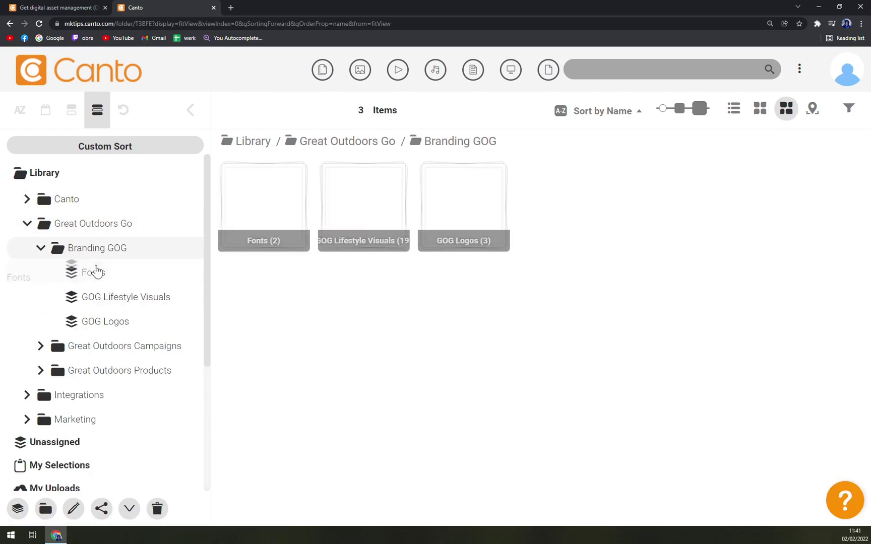
pyautogui.click(165, 281)
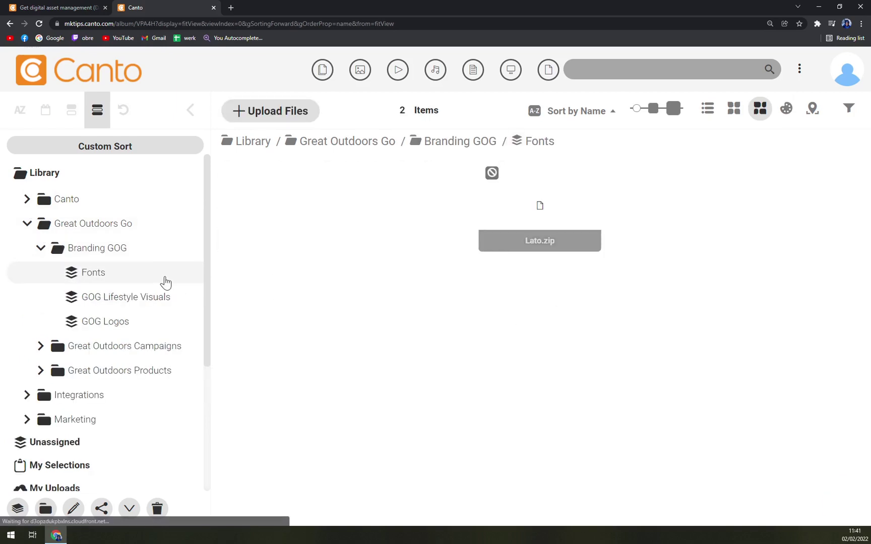
pyautogui.click(163, 305)
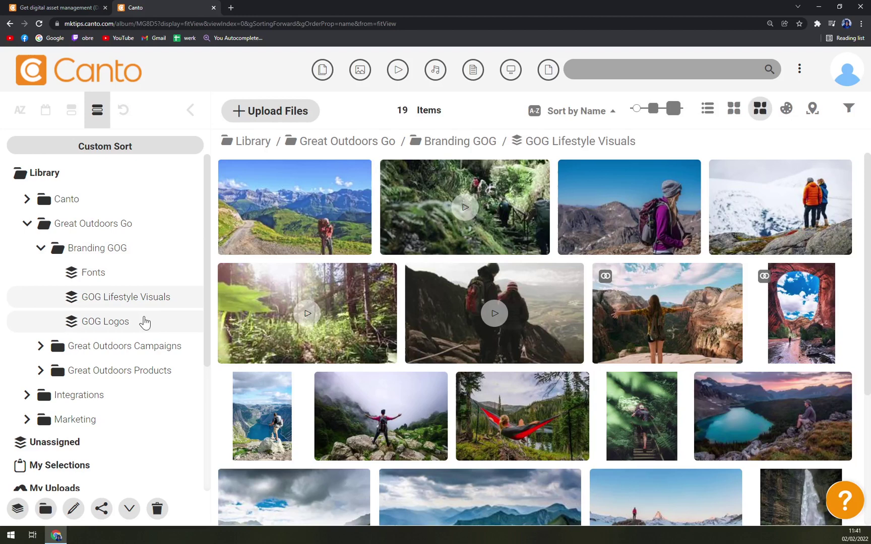
pyautogui.click(144, 323)
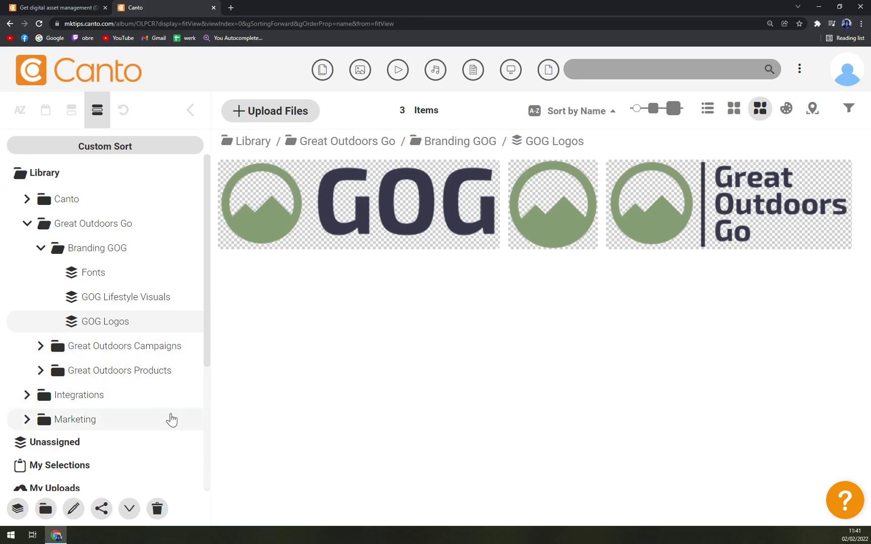
# Step: Open Great Outdoors Campaigns > Fall and view the hiker backpack photo's details
pyautogui.click(129, 352)
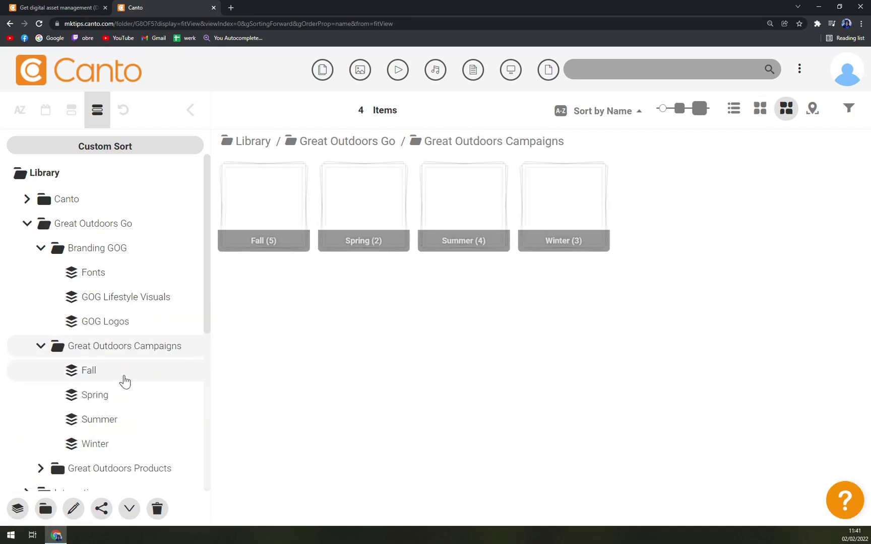
pyautogui.click(126, 372)
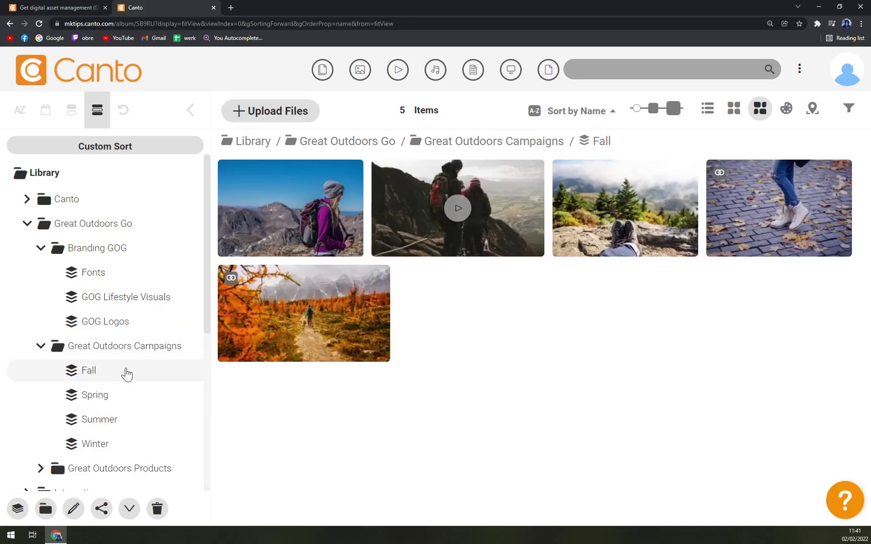
pyautogui.click(290, 211)
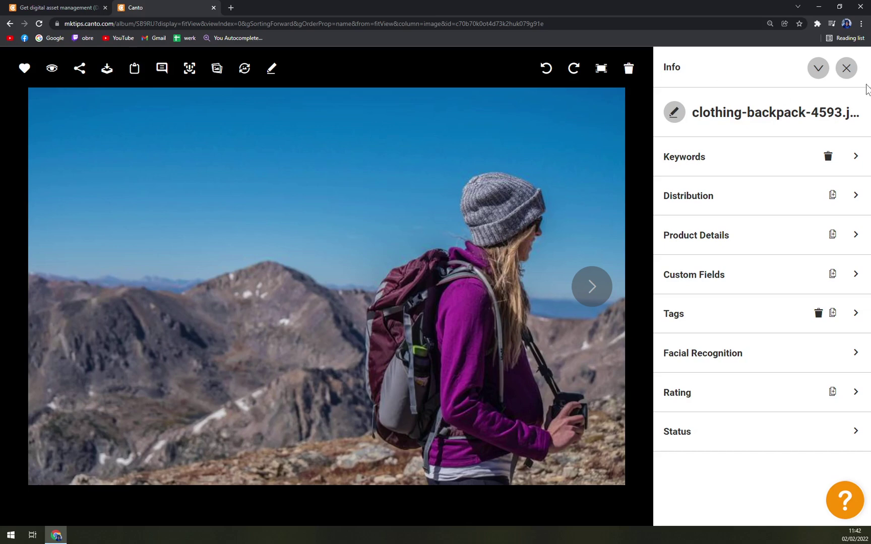
# Step: Close the photo, collapse the campaign folders and view the unassigned assets
pyautogui.click(851, 74)
pyautogui.moveTo(852, 78)
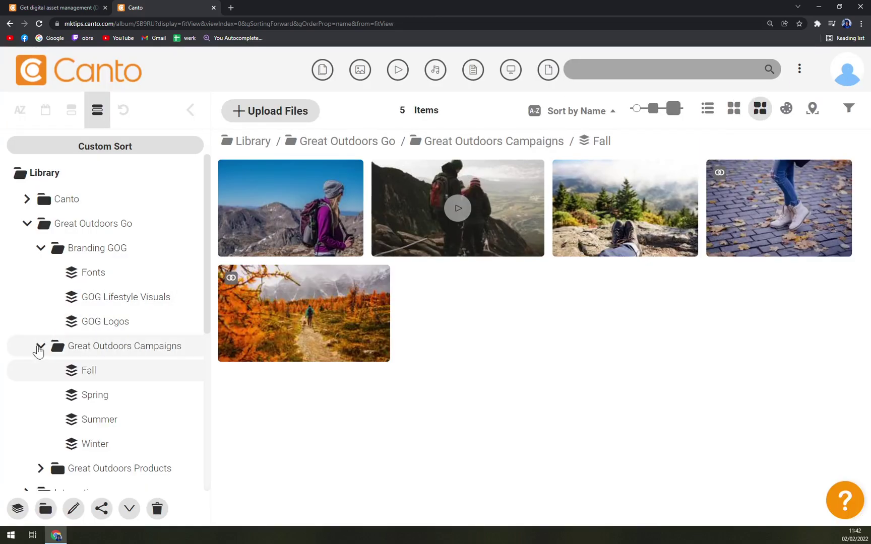
pyautogui.click(40, 347)
pyautogui.click(29, 226)
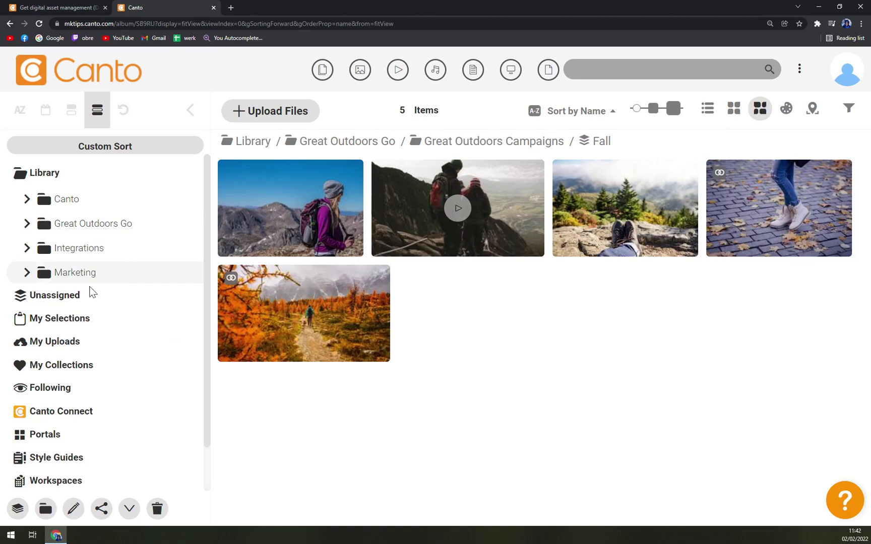
pyautogui.click(36, 296)
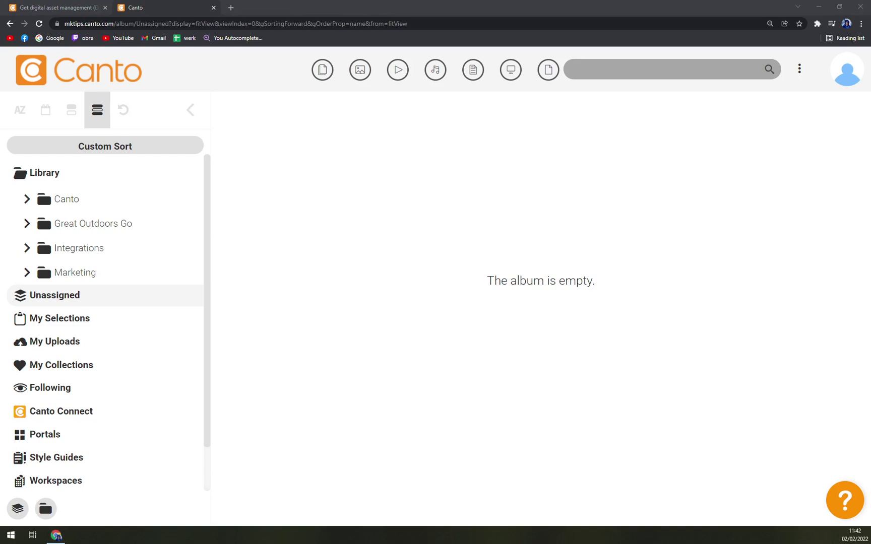
# Step: Check My Uploads and Collections, then drag the lake pier image into Project Space
pyautogui.click(81, 339)
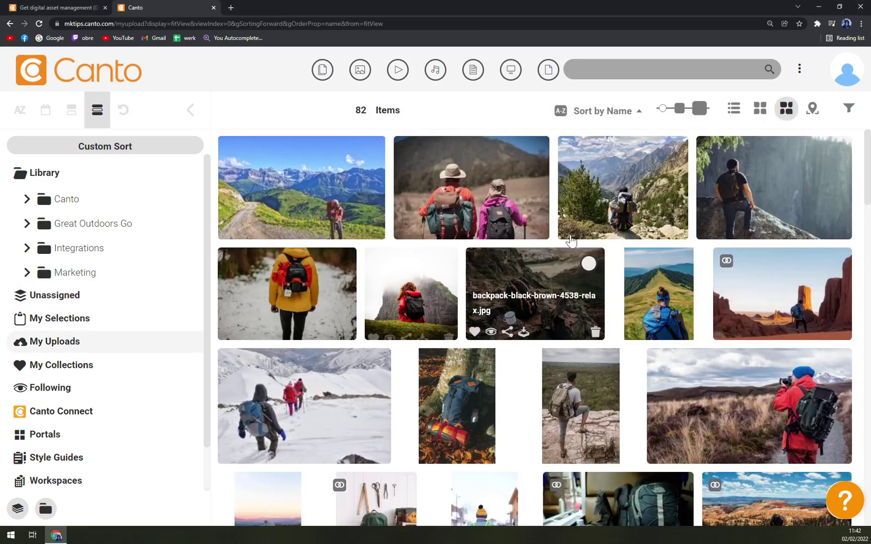
pyautogui.click(62, 366)
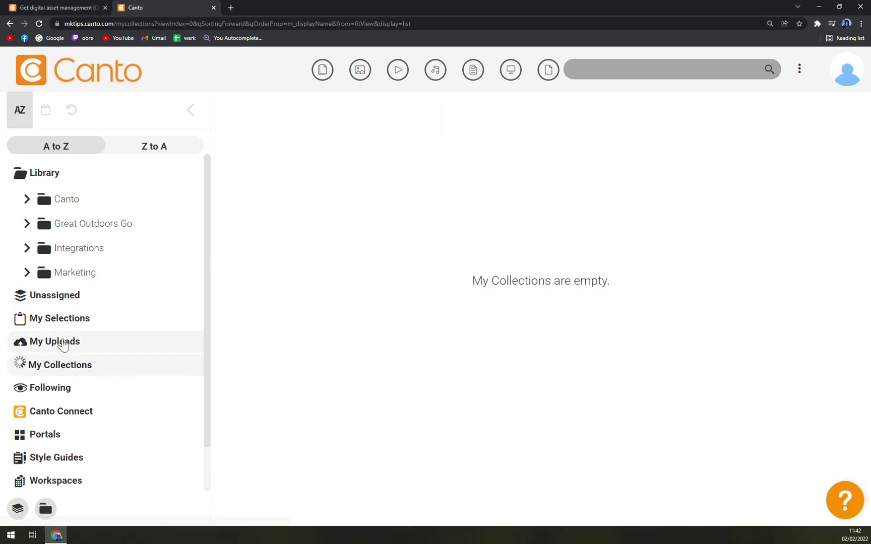
pyautogui.click(110, 348)
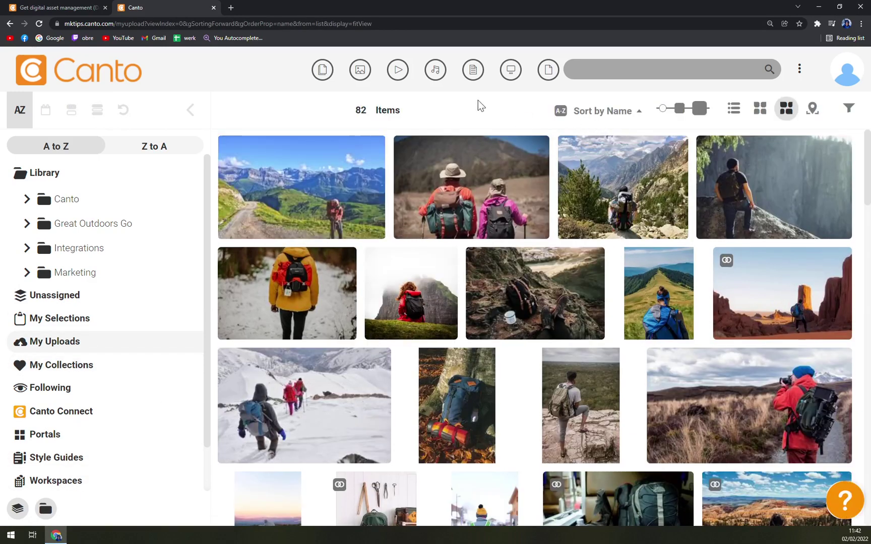
pyautogui.scroll(-1, 126, 469)
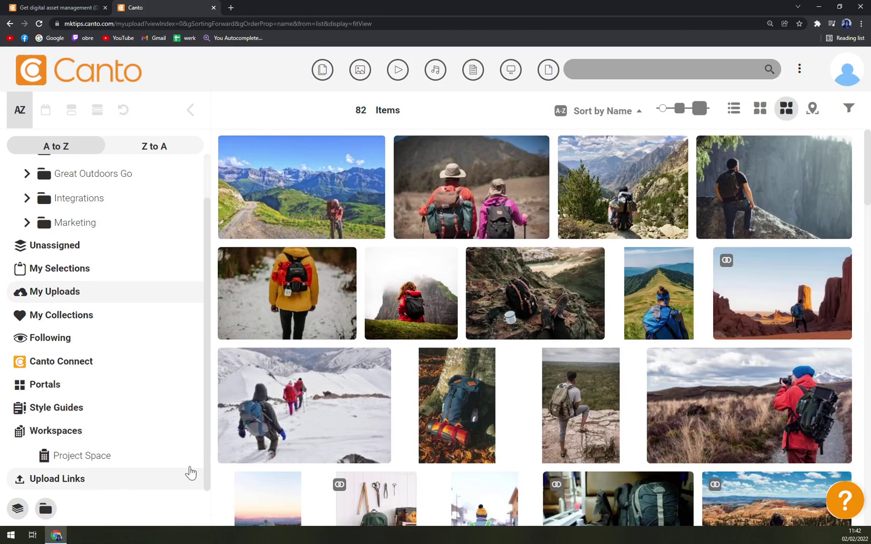
pyautogui.scroll(-3, 527, 414)
pyautogui.scroll(4, 527, 415)
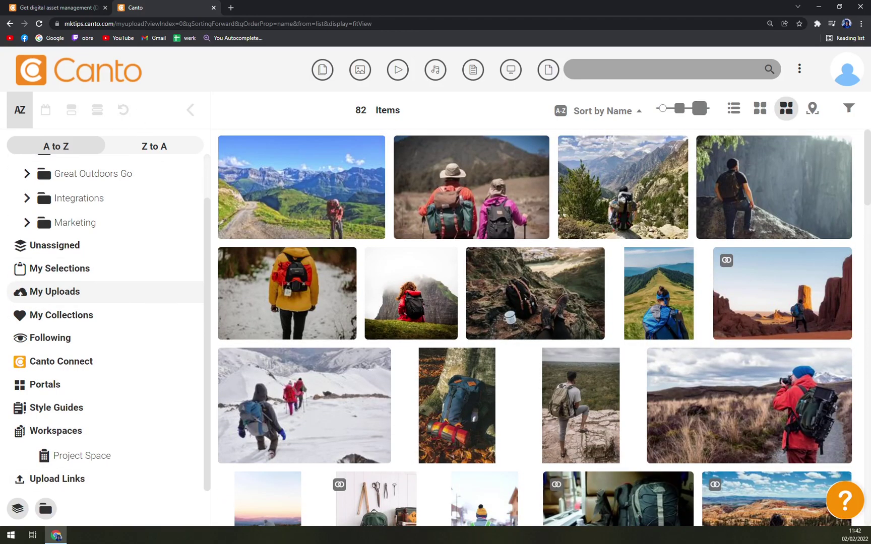
pyautogui.moveTo(1, 353); pyautogui.dragTo(144, 539)
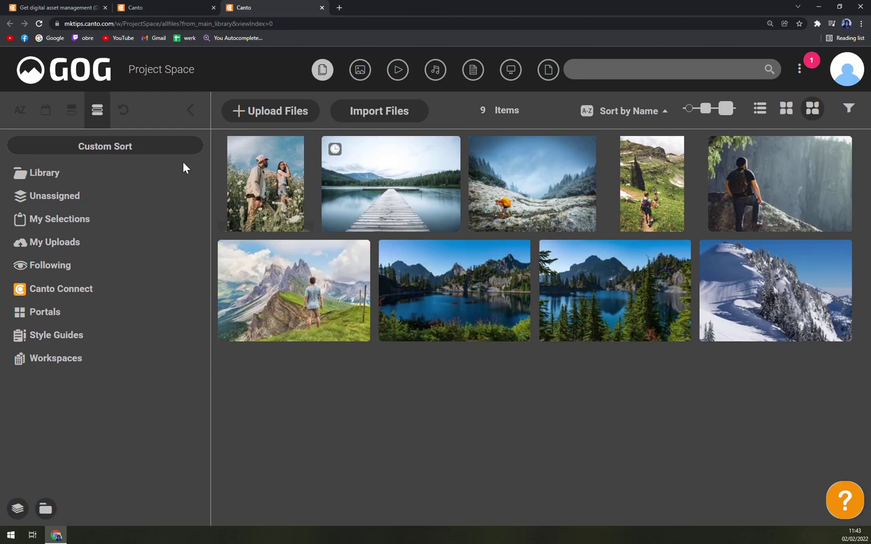
# Step: Open Project Space's My Uploads and preview the lake pier.jpg image
pyautogui.click(186, 7)
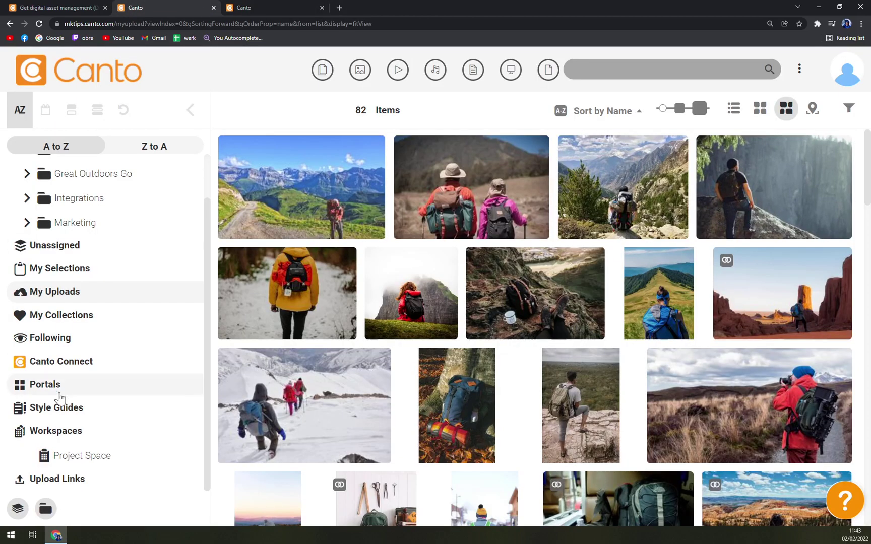
pyautogui.click(77, 460)
pyautogui.click(431, 7)
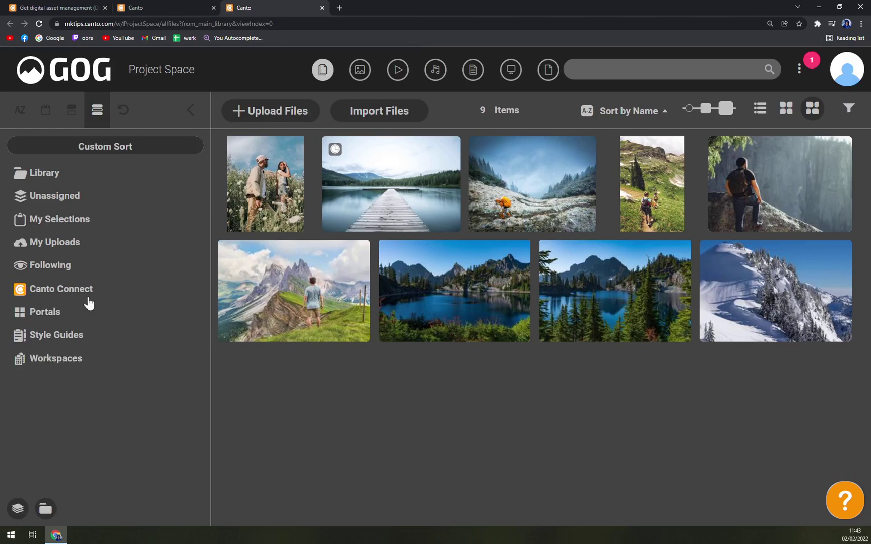
pyautogui.click(75, 243)
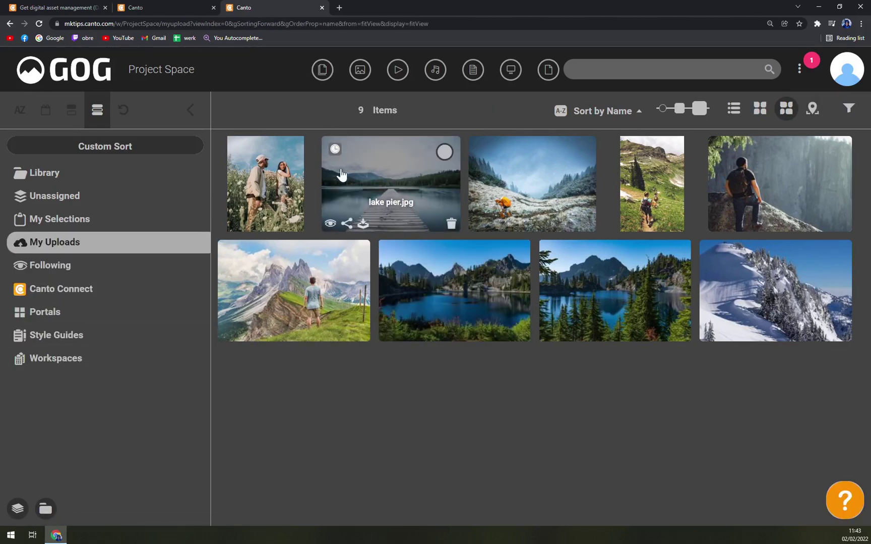
pyautogui.click(384, 176)
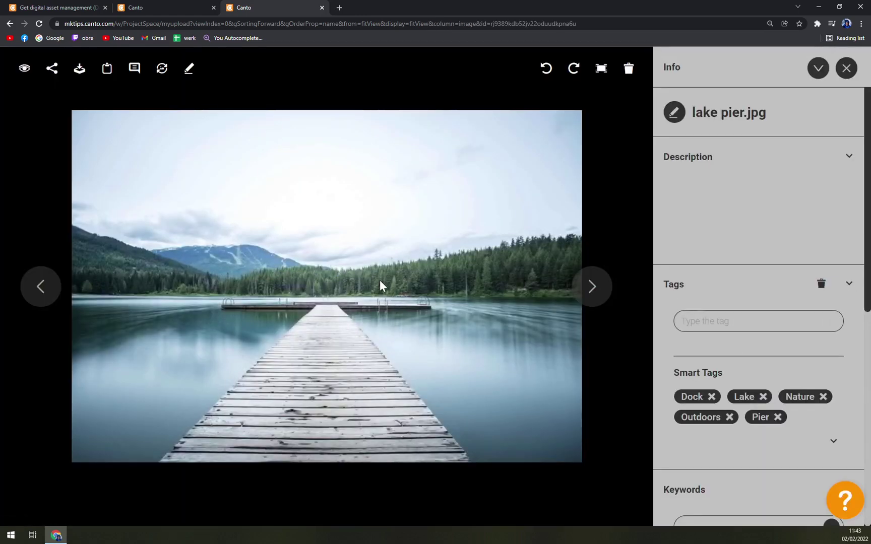
# Step: Rename the lake pier file to Lake-work and collapse the Description section
pyautogui.click(771, 124)
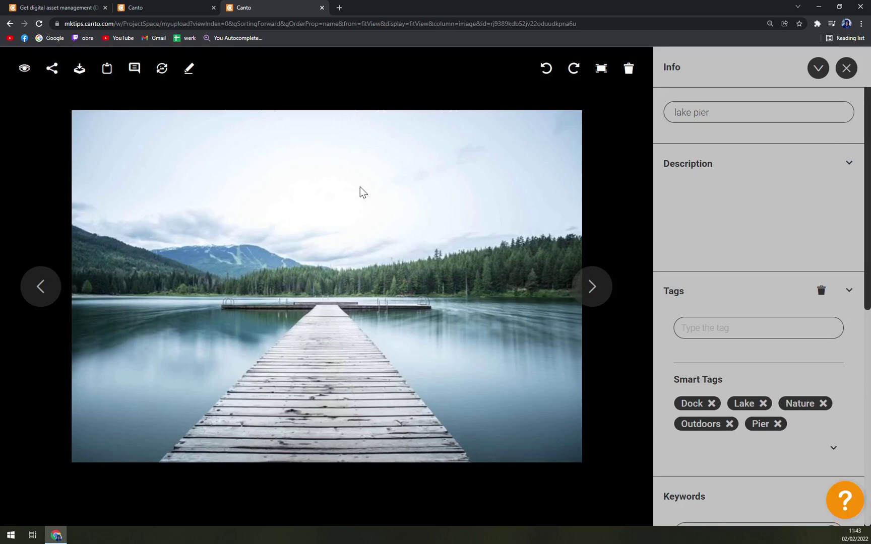
pyautogui.hotkey('ctrl', 'a')
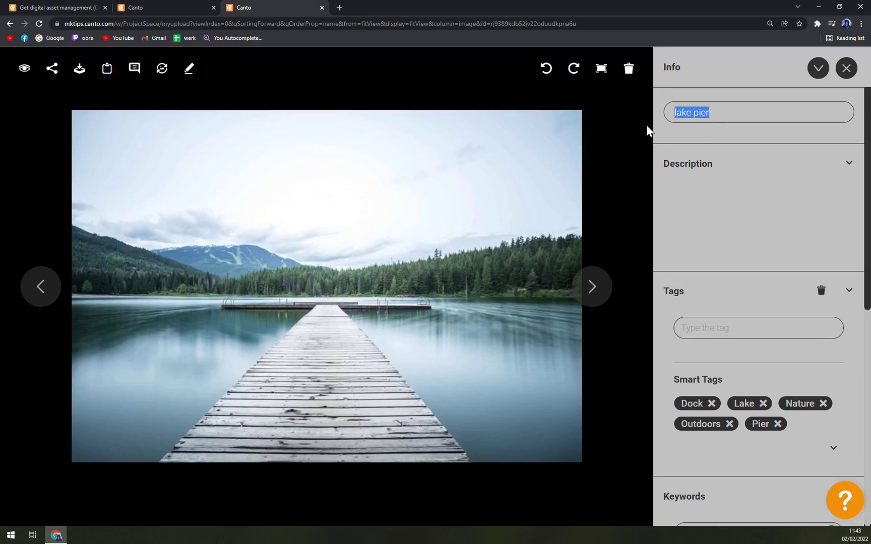
pyautogui.write('Lake-work')
pyautogui.press('Return')
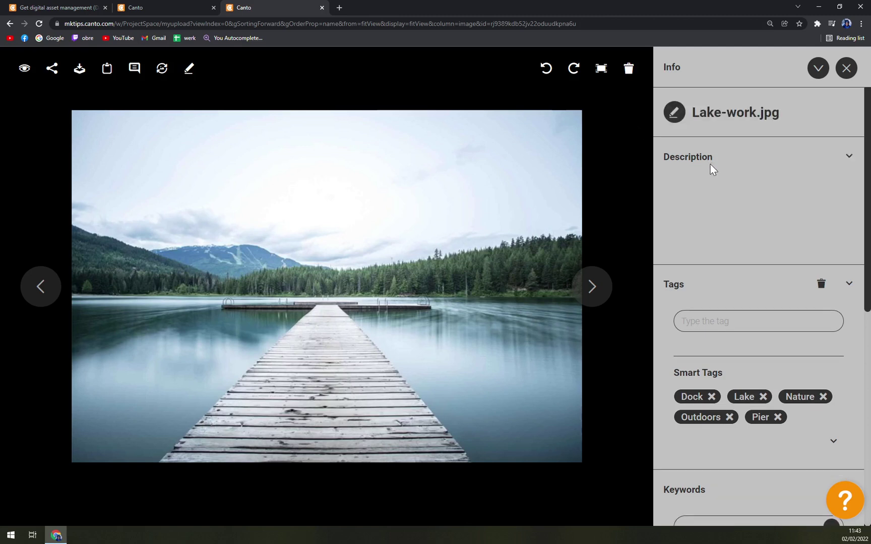
pyautogui.click(819, 159)
# Step: Add the tags lake and pier to Lake-work.jpg, glancing at the Nature smart tag
pyautogui.click(717, 229)
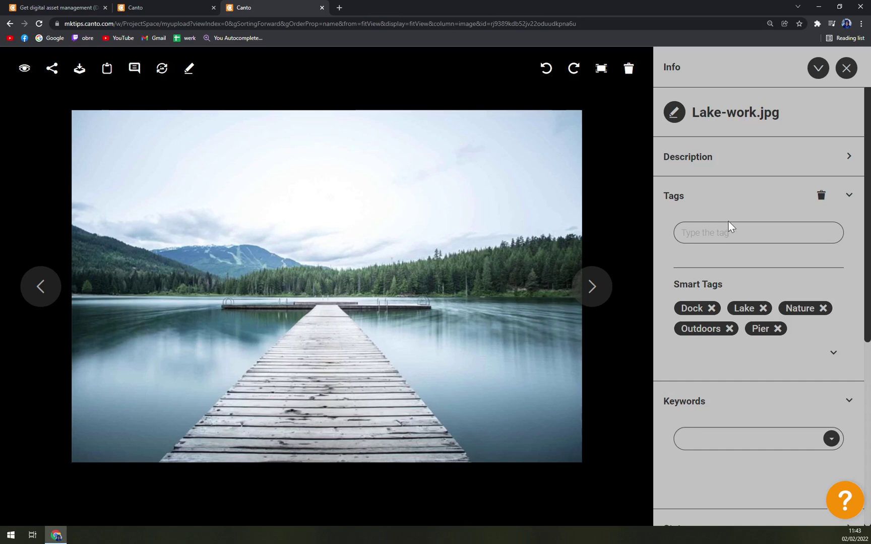
pyautogui.write('lake')
pyautogui.press('Return')
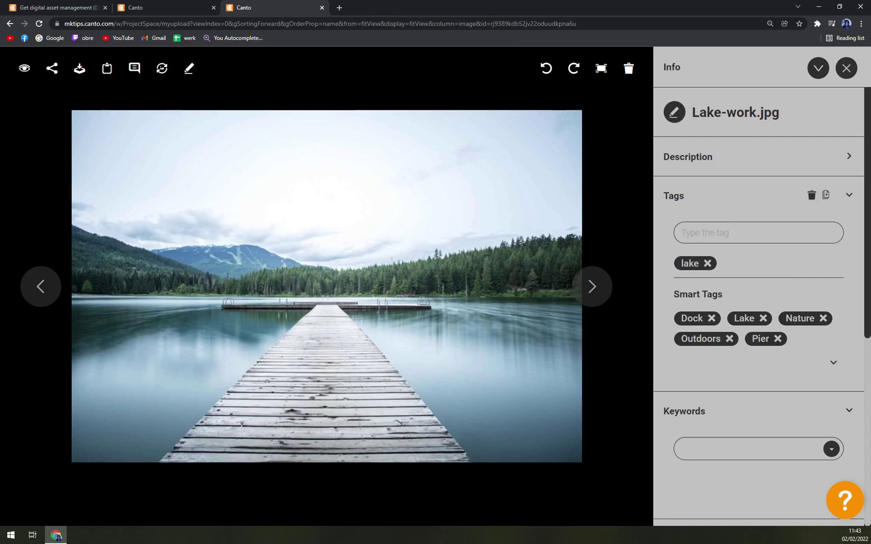
pyautogui.write('pier')
pyautogui.press('Return')
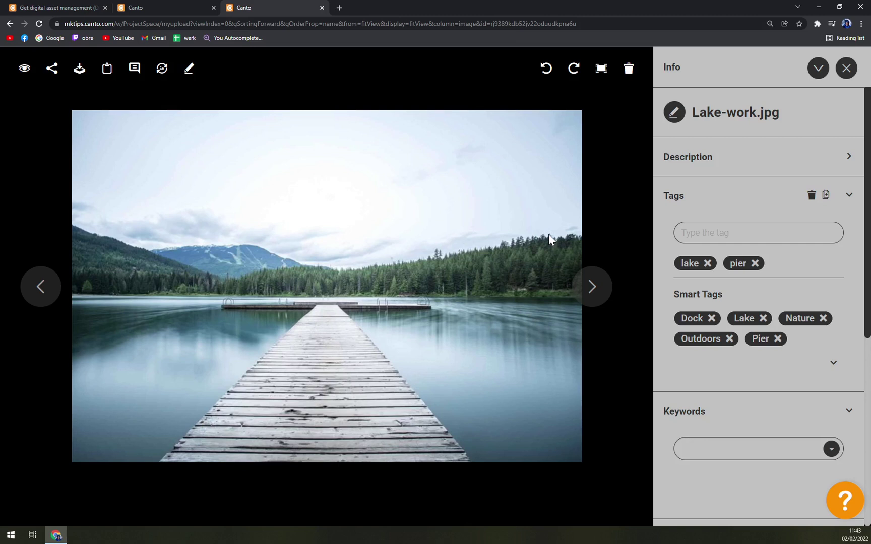
pyautogui.click(805, 322)
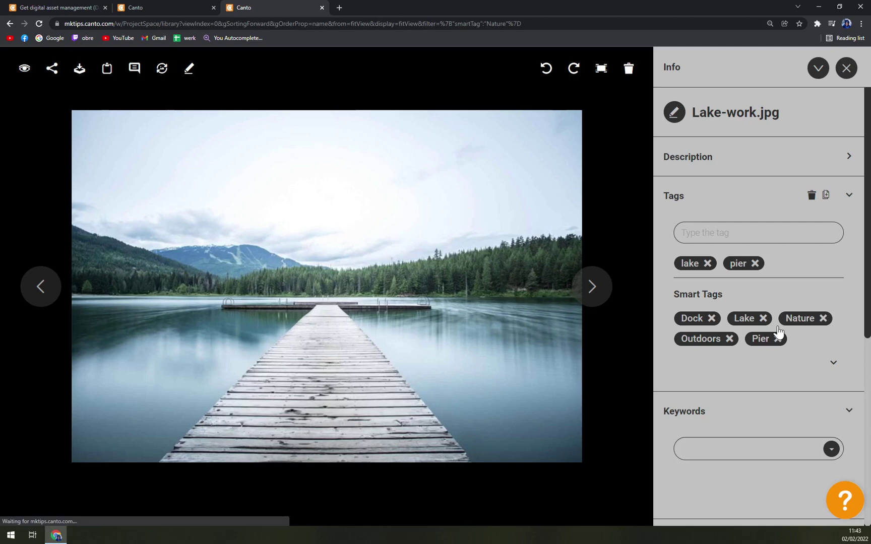
pyautogui.click(10, 24)
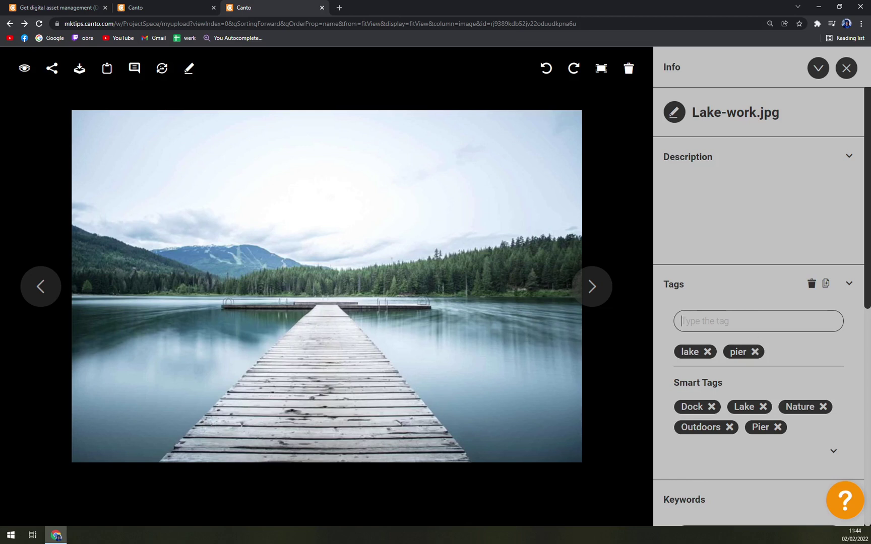
# Step: Assign the Lifestyle keyword to Lake-work.jpg
pyautogui.scroll(-6, 777, 270)
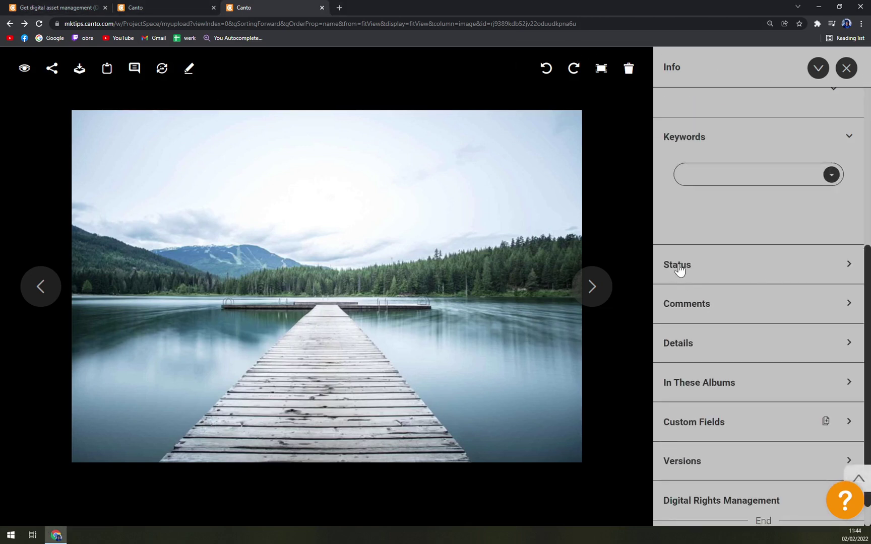
pyautogui.click(831, 175)
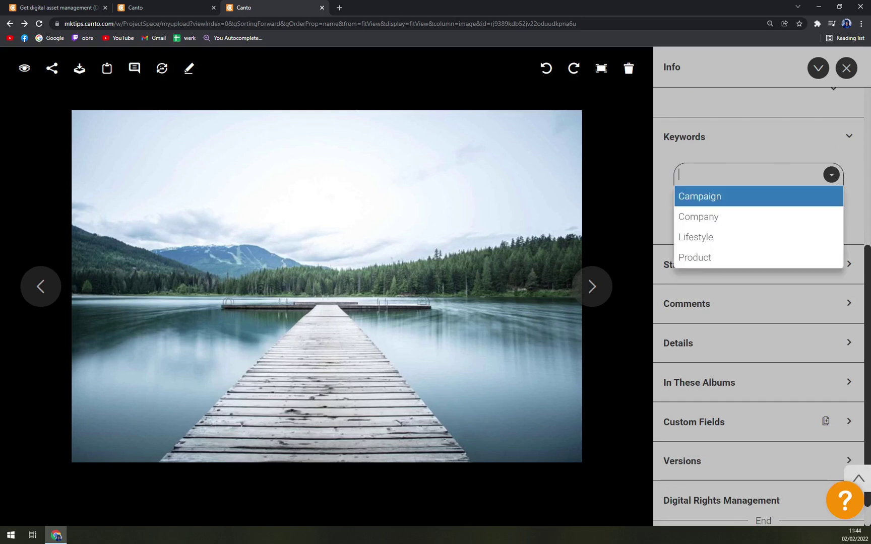
pyautogui.click(722, 239)
# Step: Review approval, comments, file details, albums and custom fields, then close the preview
pyautogui.click(720, 257)
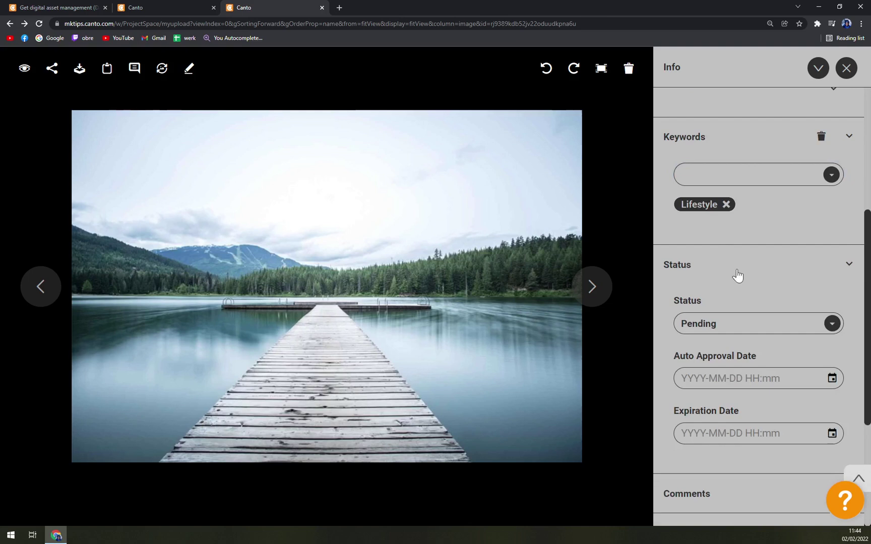
pyautogui.scroll(-4, 753, 403)
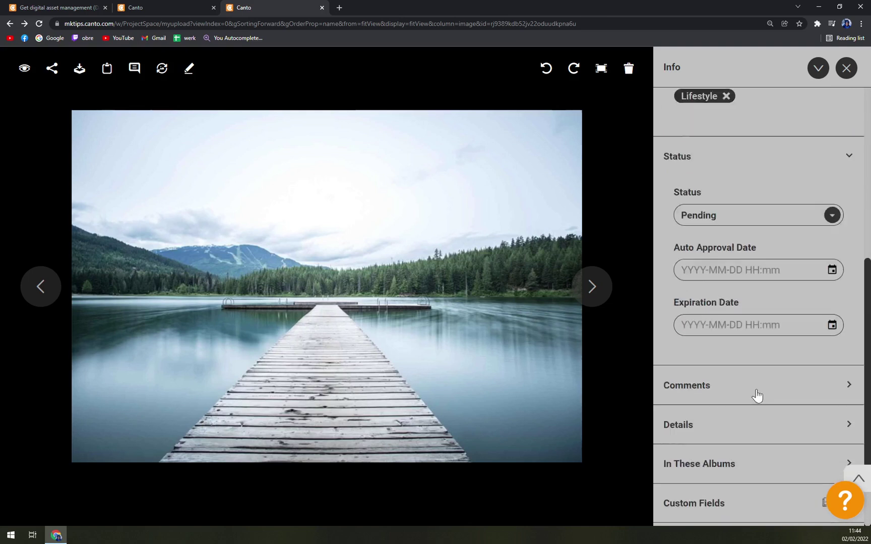
pyautogui.click(716, 321)
pyautogui.scroll(-3, 706, 321)
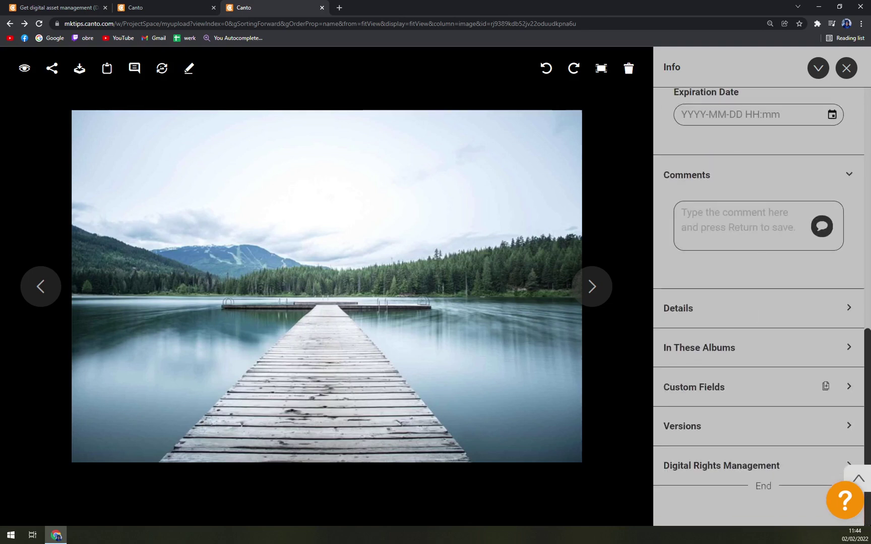
pyautogui.click(679, 313)
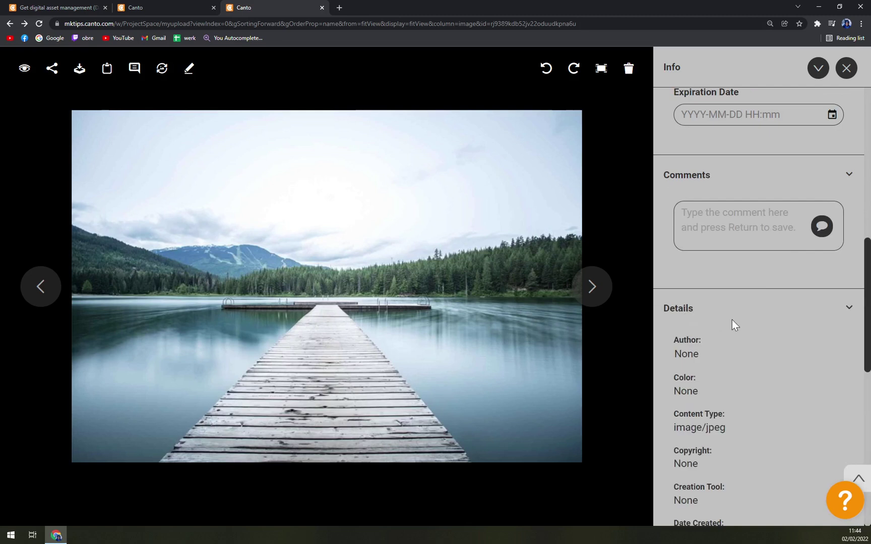
pyautogui.scroll(-4, 733, 319)
pyautogui.scroll(3, 710, 263)
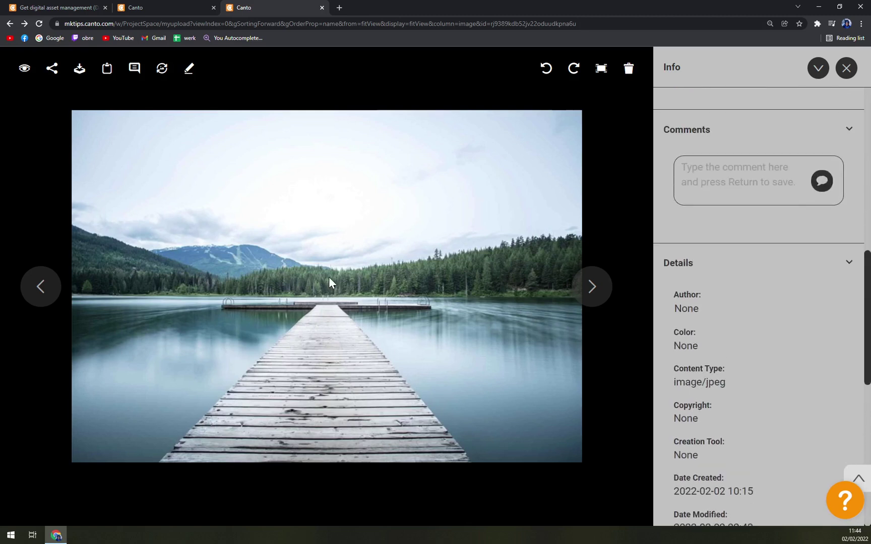
pyautogui.scroll(-7, 808, 344)
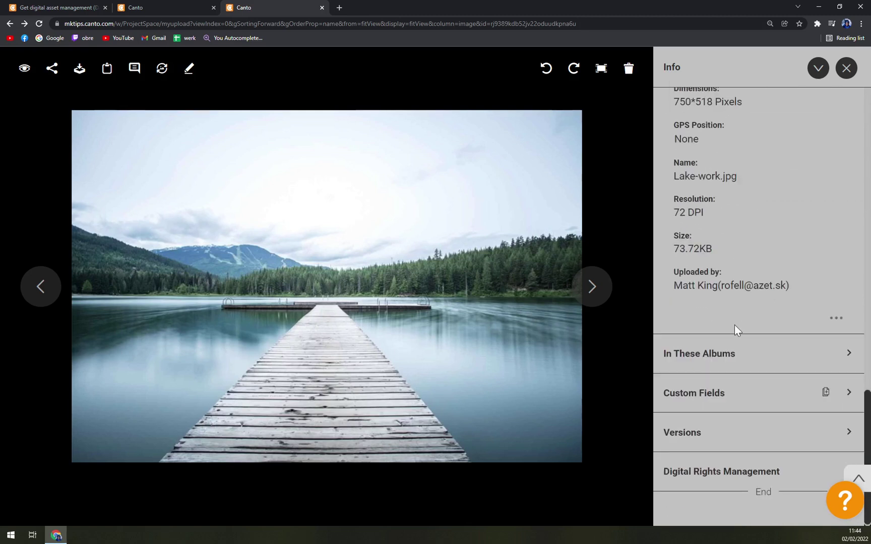
pyautogui.click(717, 355)
pyautogui.scroll(-2, 721, 353)
pyautogui.click(715, 396)
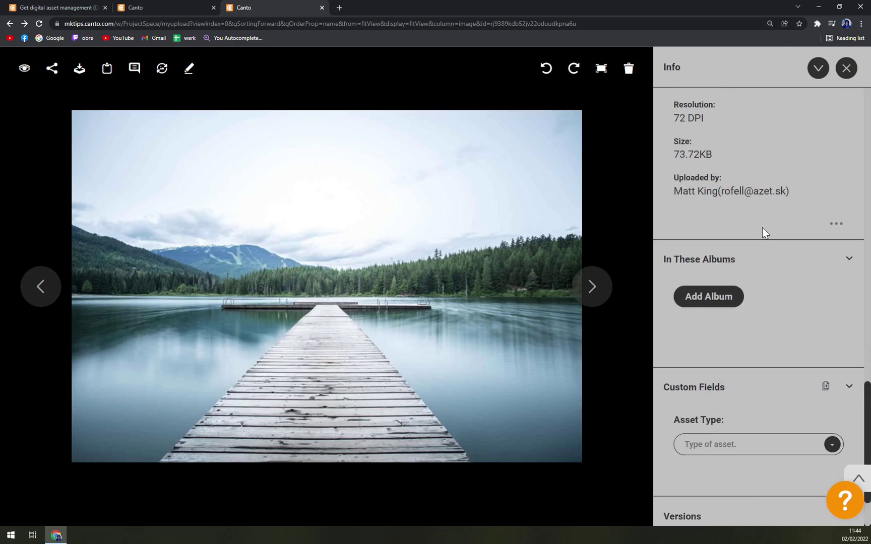
pyautogui.click(846, 68)
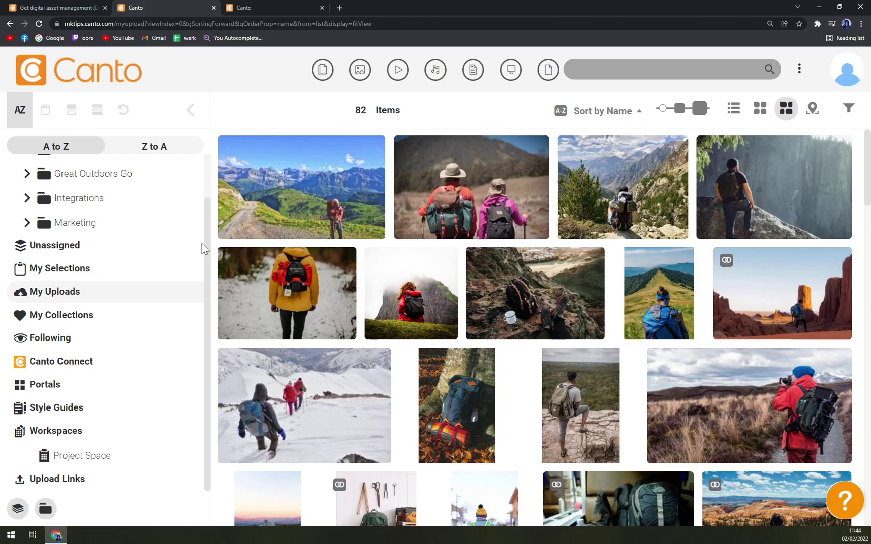
# Step: Create an 'Outdoors' album under Main Library described as 'All the business photos'
pyautogui.click(17, 510)
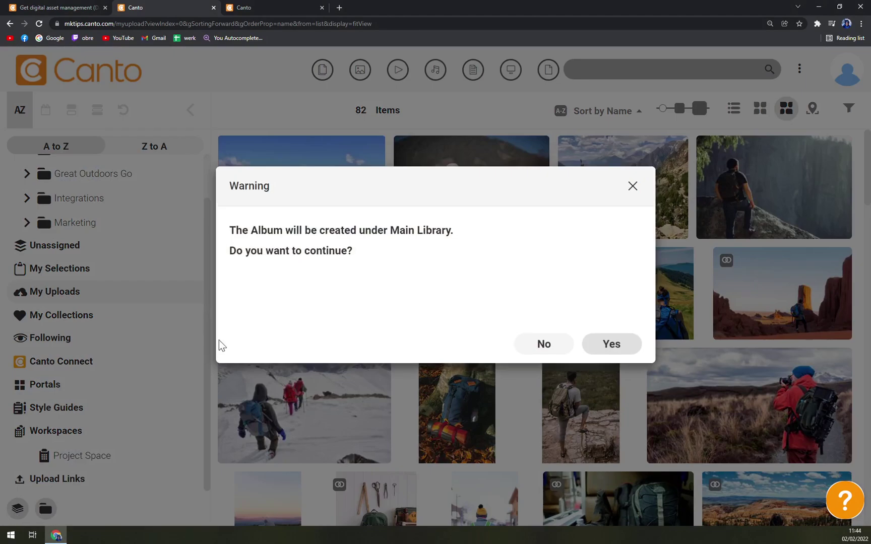
pyautogui.click(599, 351)
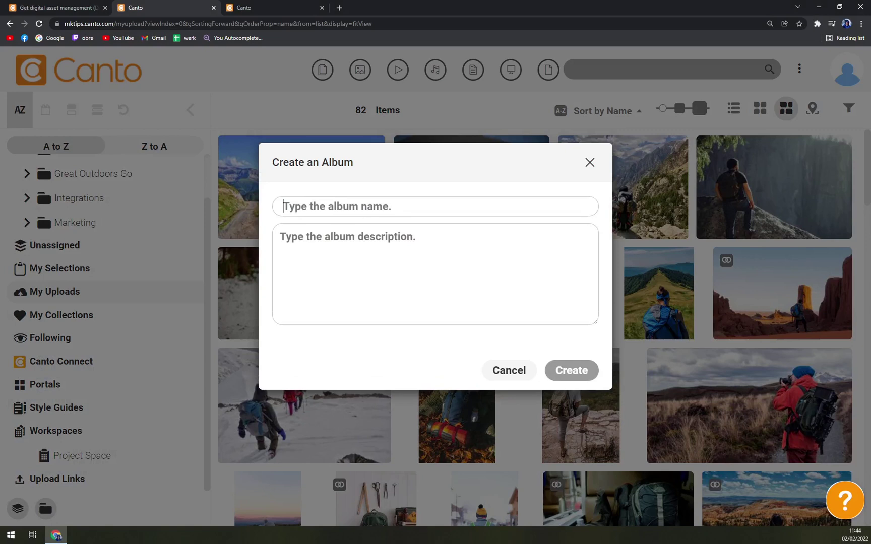
pyautogui.write('O')
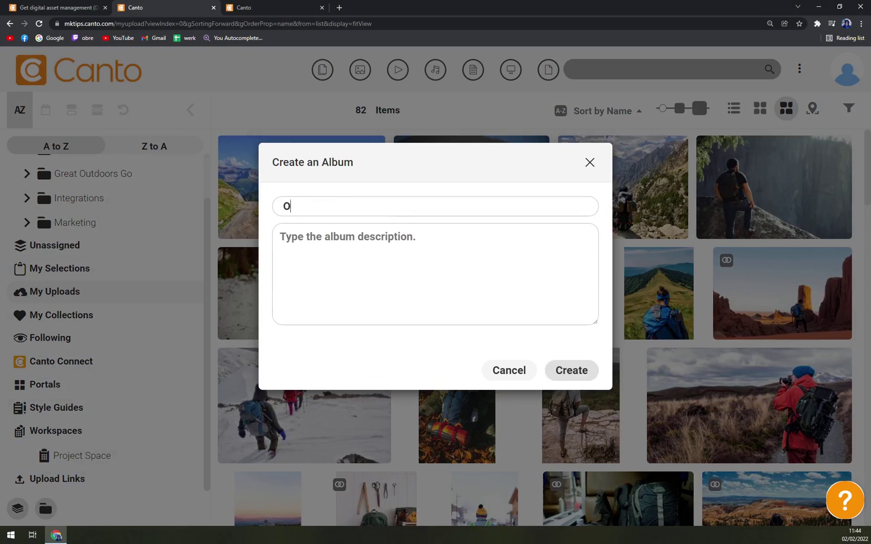
pyautogui.write('utdoors')
pyautogui.press('Tab')
pyautogui.write('All t')
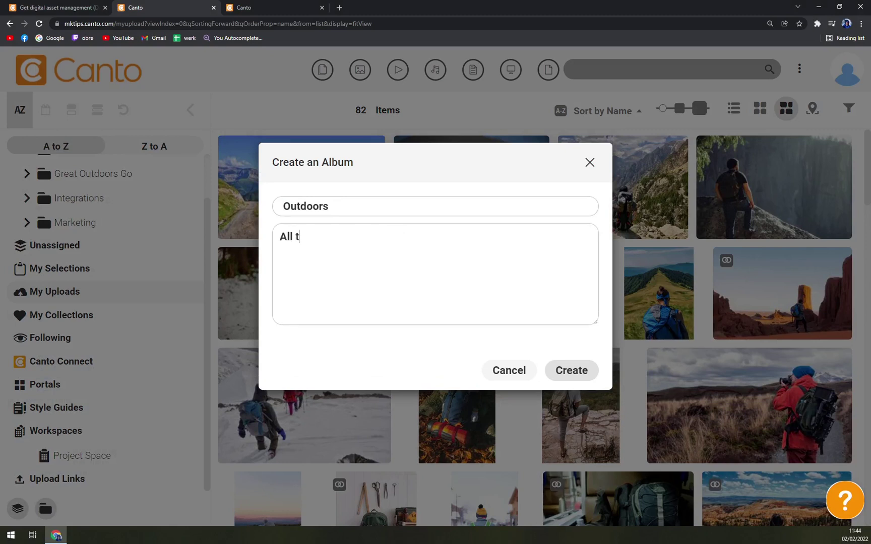
pyautogui.write('he business photos')
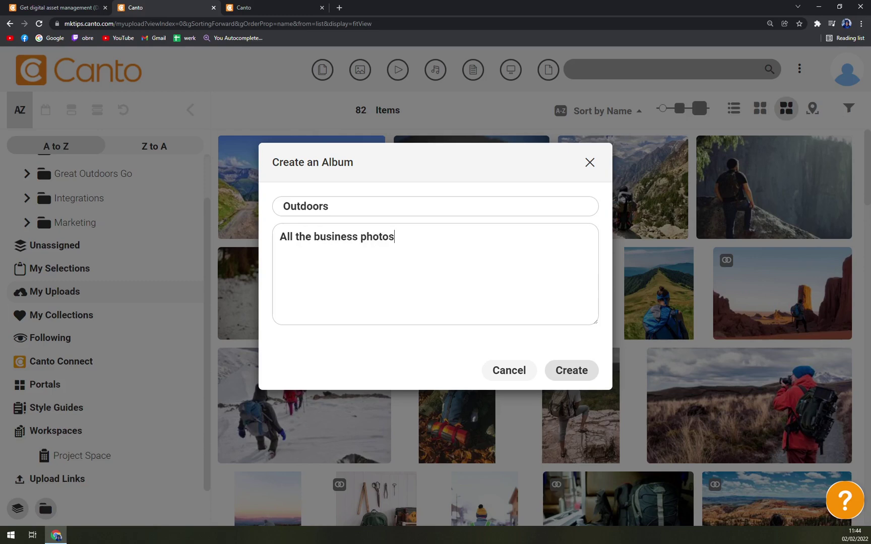
pyautogui.press('Return')
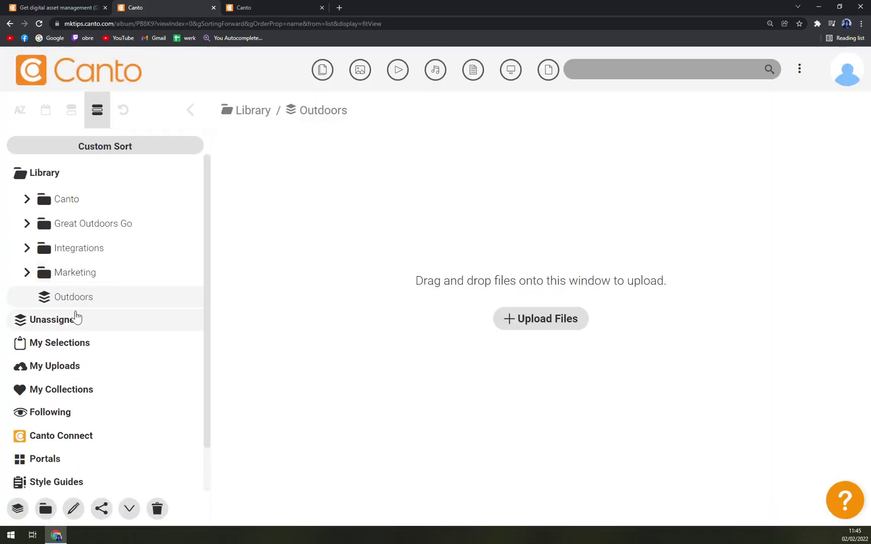
# Step: Upload the lake pier image into Outdoors and set its Approval Status to Approved
pyautogui.click(569, 329)
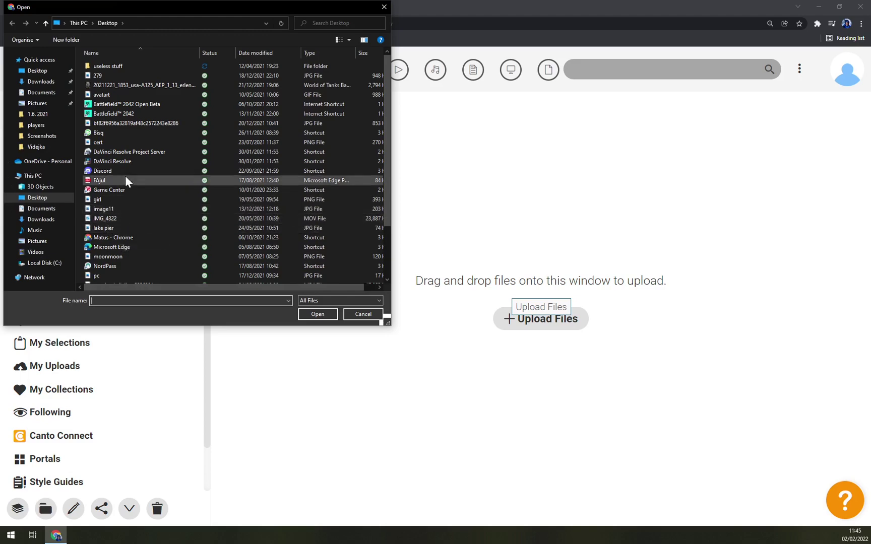
pyautogui.doubleClick(110, 228)
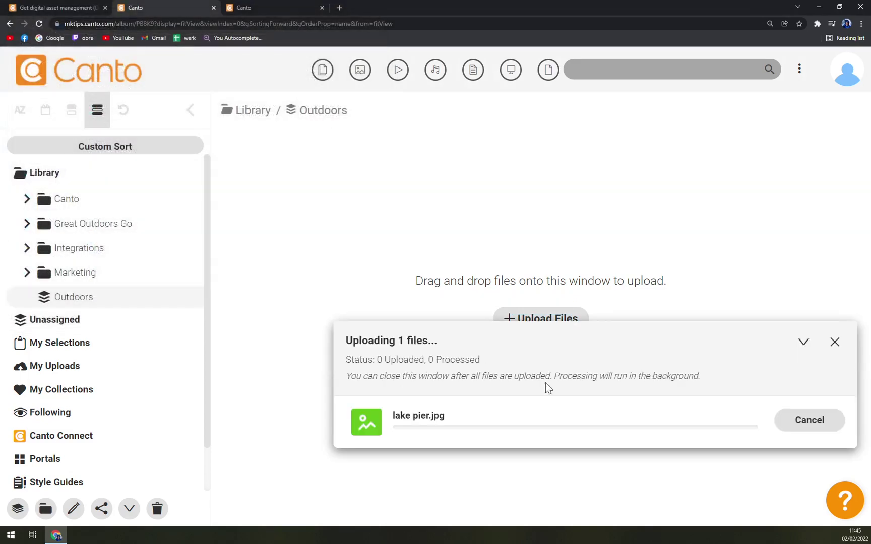
pyautogui.scroll(-3, 334, 308)
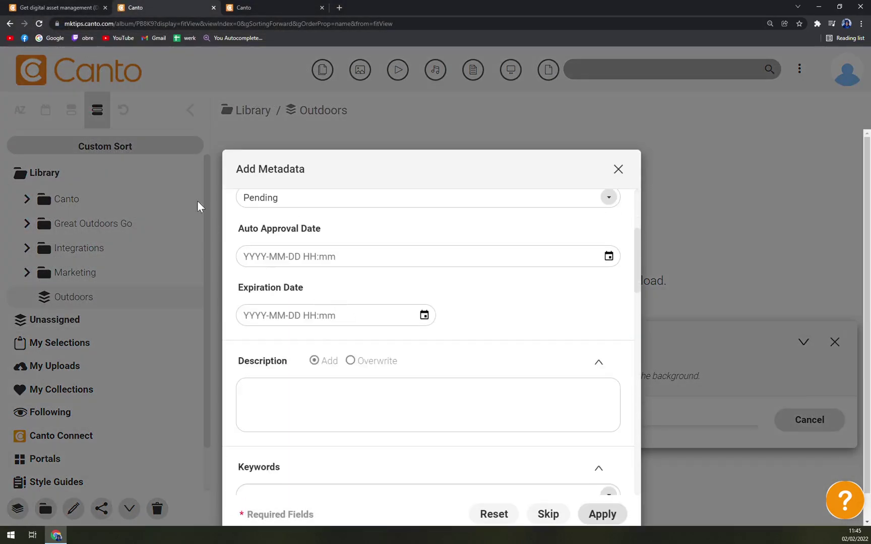
pyautogui.scroll(3, 387, 282)
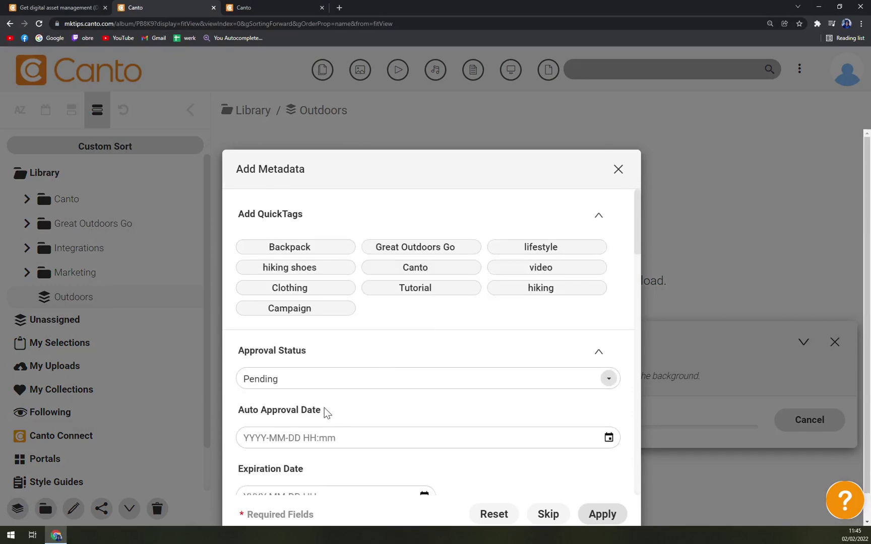
pyautogui.click(335, 384)
pyautogui.click(311, 419)
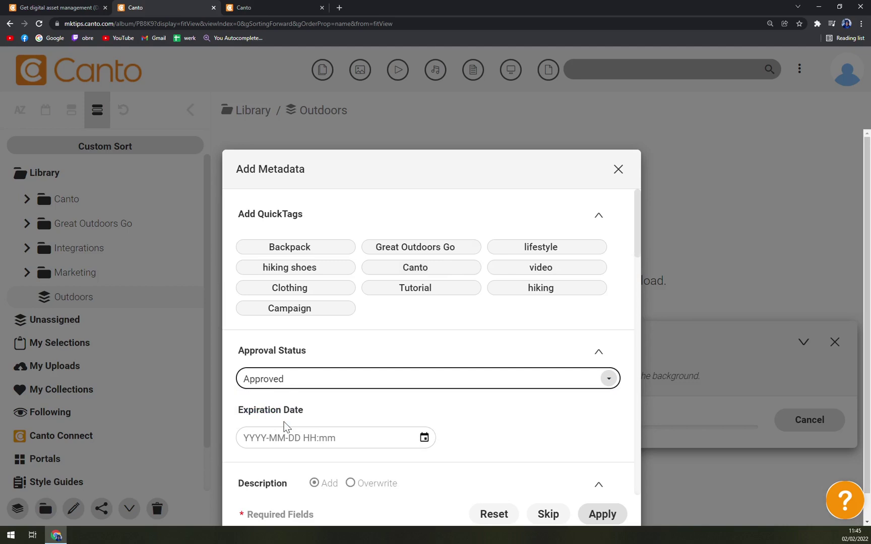
pyautogui.scroll(-1, 398, 381)
pyautogui.scroll(1, 333, 340)
# Step: Add the Great Outdoors Go and hiking quick tags, then collapse QuickTags
pyautogui.click(430, 249)
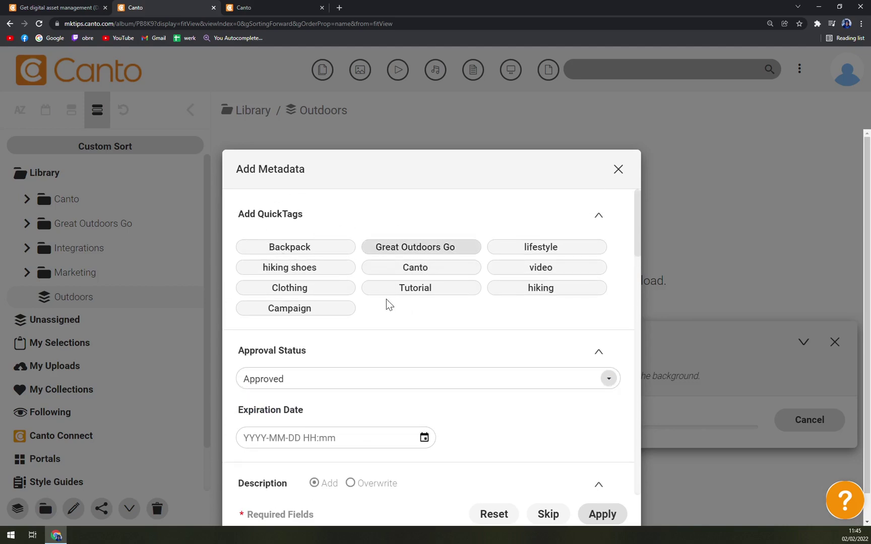
pyautogui.click(527, 291)
pyautogui.scroll(-4, 405, 328)
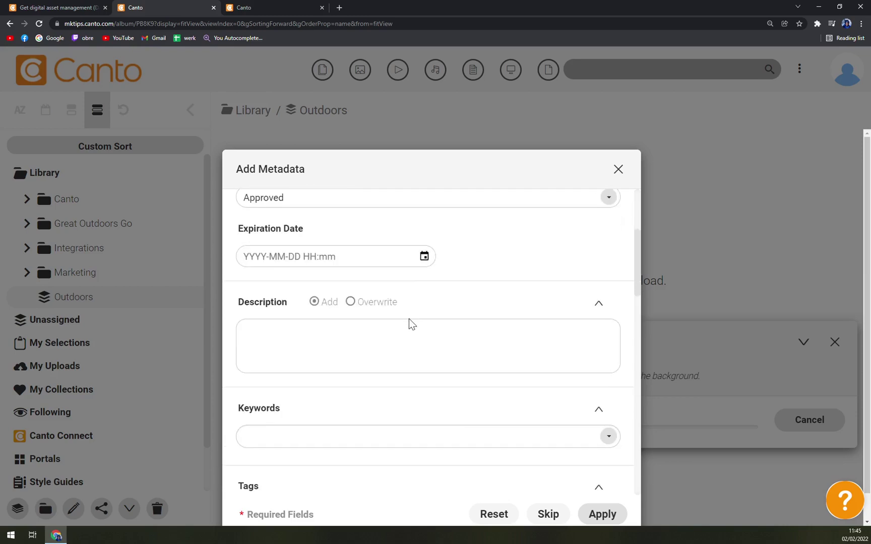
pyautogui.scroll(2, 409, 323)
pyautogui.scroll(2, 409, 318)
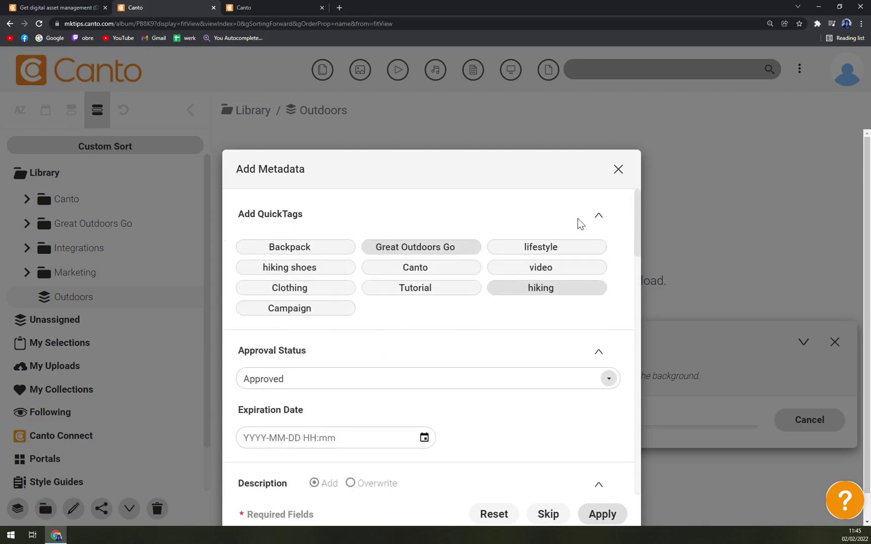
pyautogui.click(597, 217)
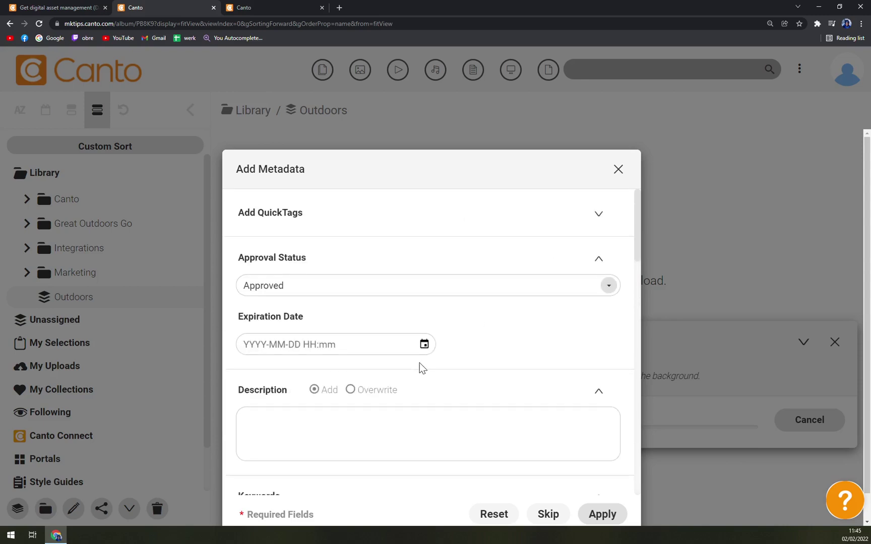
pyautogui.scroll(-4, 353, 362)
# Step: Add the Lifestyle keyword to the lake pier upload
pyautogui.click(300, 343)
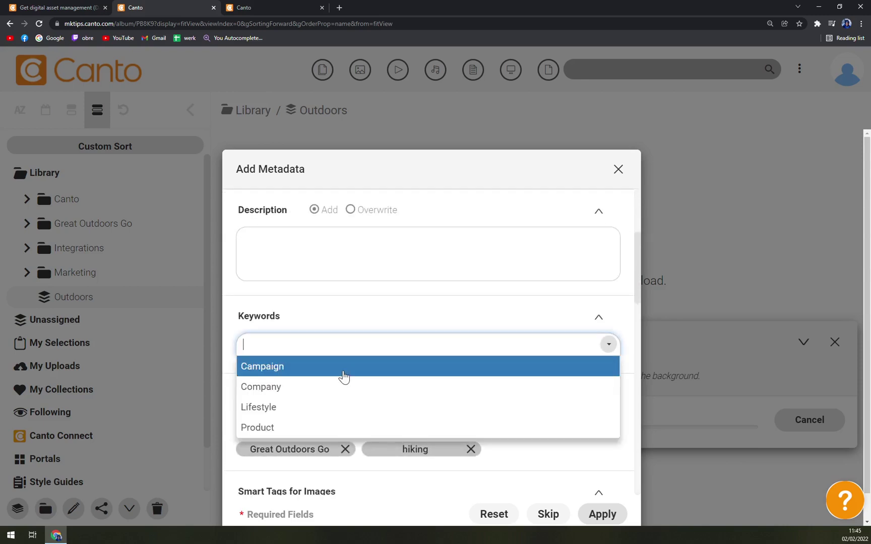
pyautogui.click(288, 408)
pyautogui.scroll(1, 322, 297)
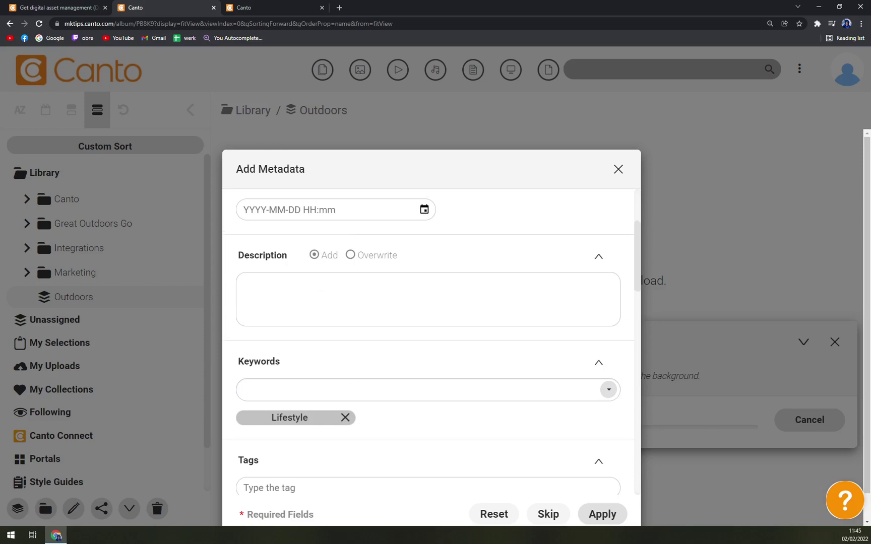
pyautogui.scroll(-4, 322, 297)
# Step: Replace the Great Outdoors Go and hiking tags with lake, pier and Outdoors
pyautogui.click(327, 313)
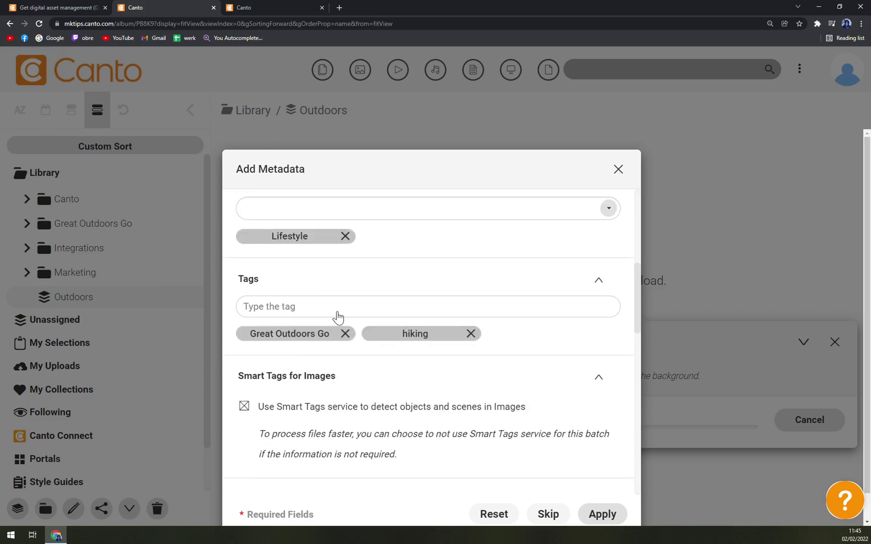
pyautogui.click(345, 333)
pyautogui.click(345, 334)
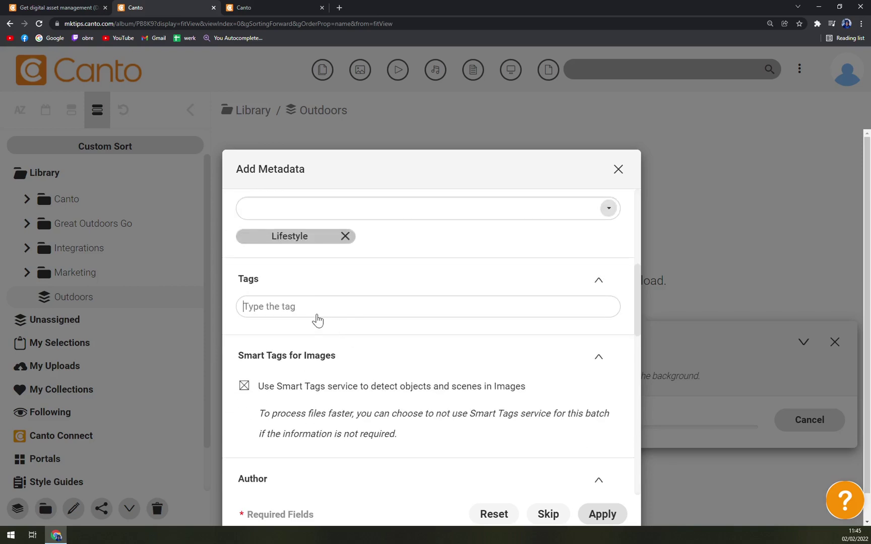
pyautogui.write('lake')
pyautogui.press('Return')
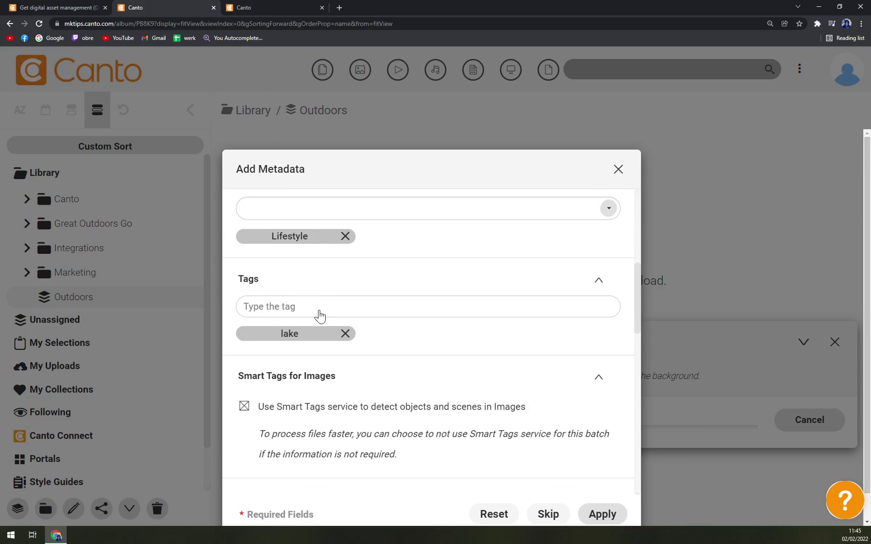
pyautogui.write('pier')
pyautogui.press('Return')
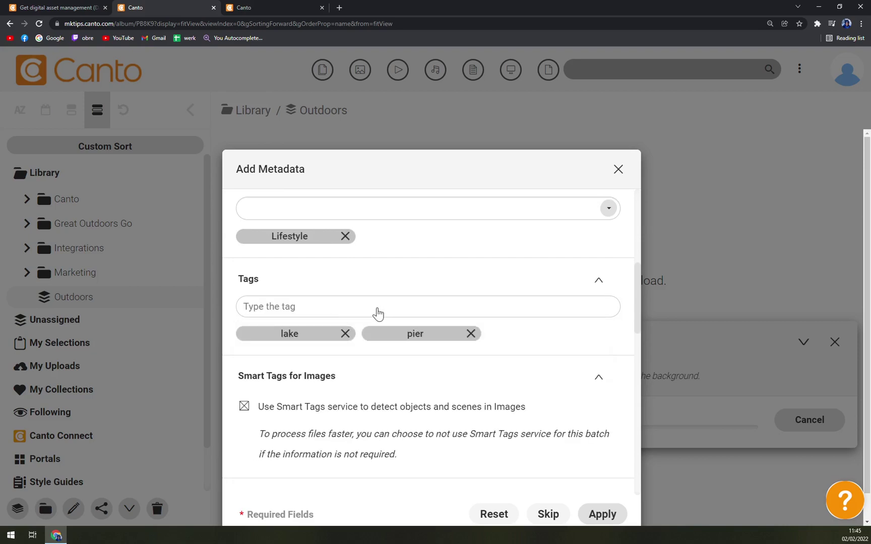
pyautogui.write('outdoors')
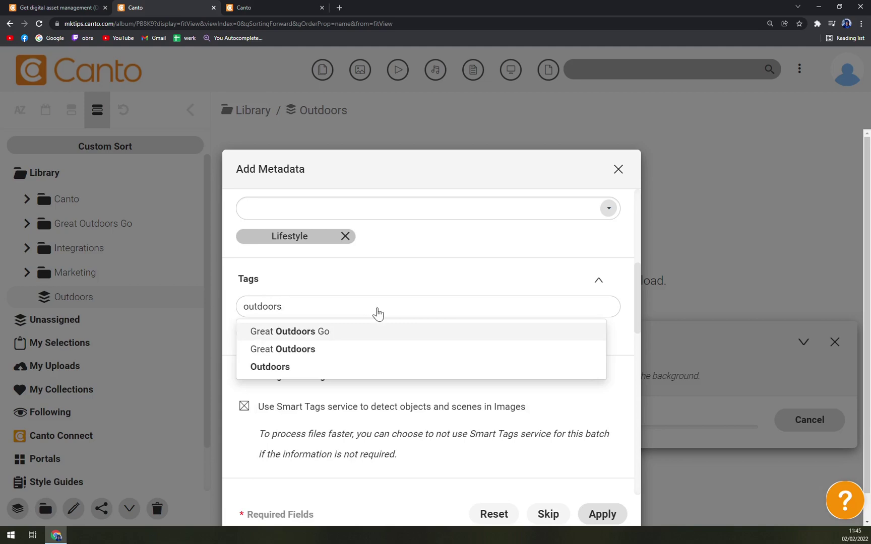
pyautogui.click(297, 368)
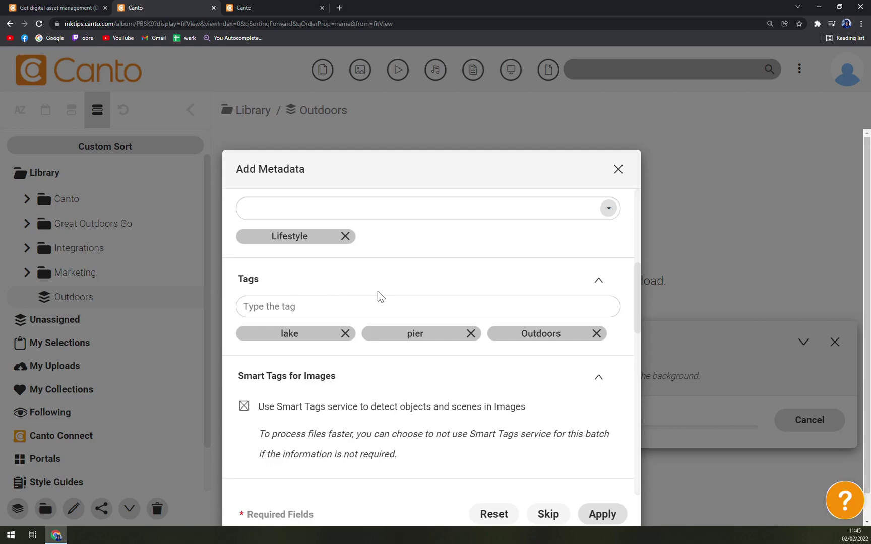
# Step: Review the author field and apply the metadata to the upload
pyautogui.scroll(-5, 449, 295)
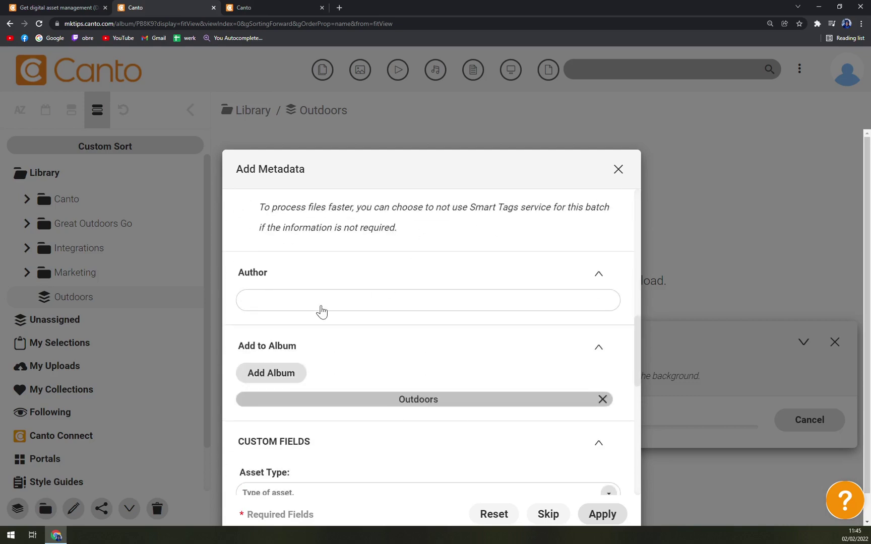
pyautogui.click(321, 311)
pyautogui.scroll(-1, 356, 364)
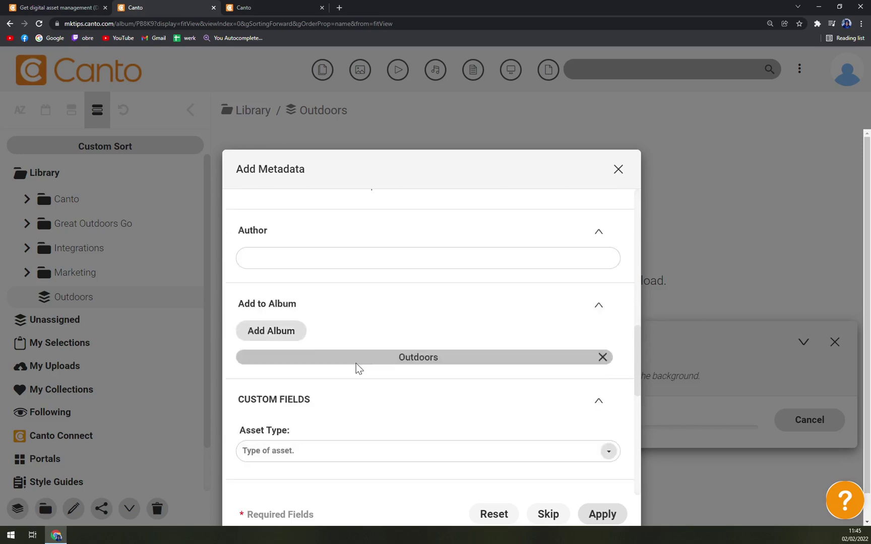
pyautogui.scroll(-9, 356, 364)
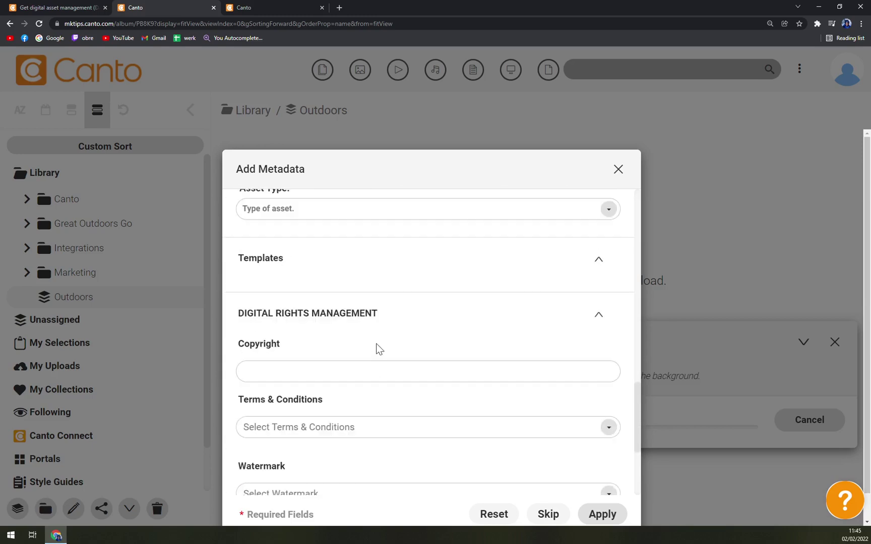
pyautogui.click(600, 515)
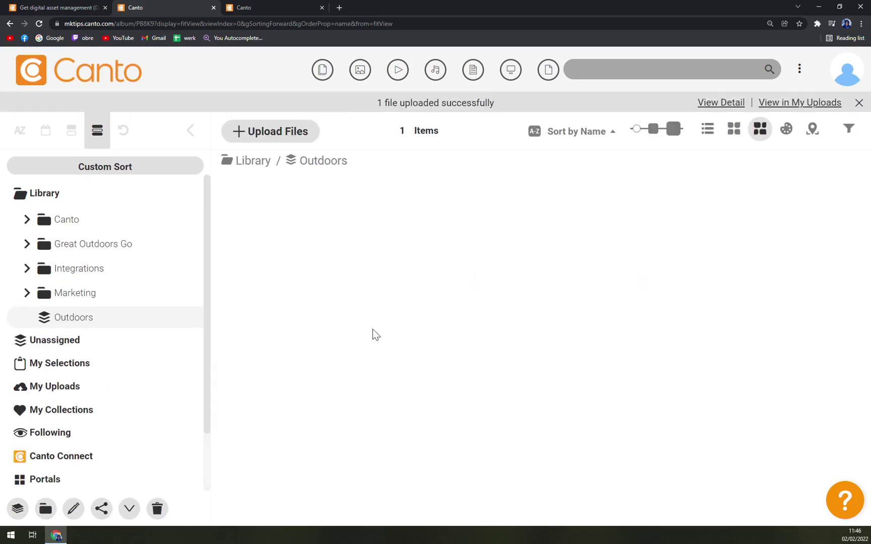
# Step: Wait until the lake pier.jpg thumbnail appears as the Outdoors album's only item
pyautogui.moveTo(315, 236)
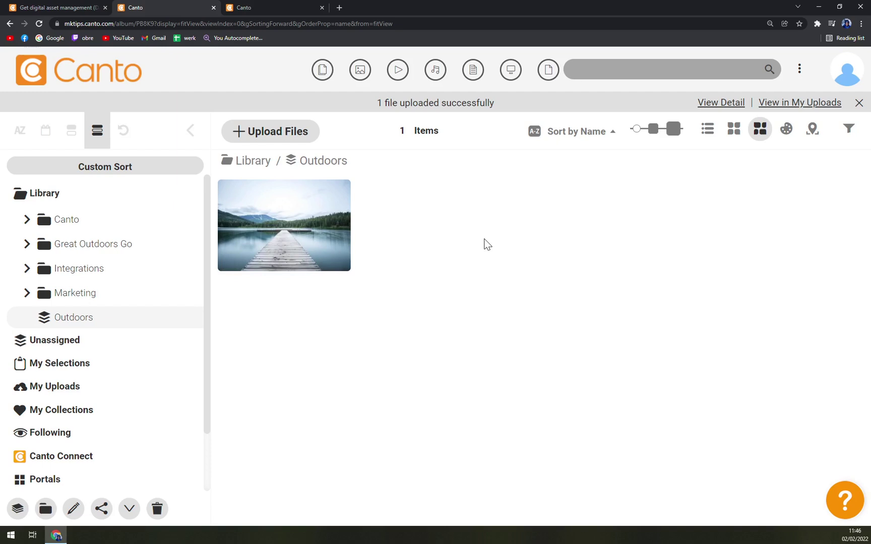
pyautogui.click(256, 7)
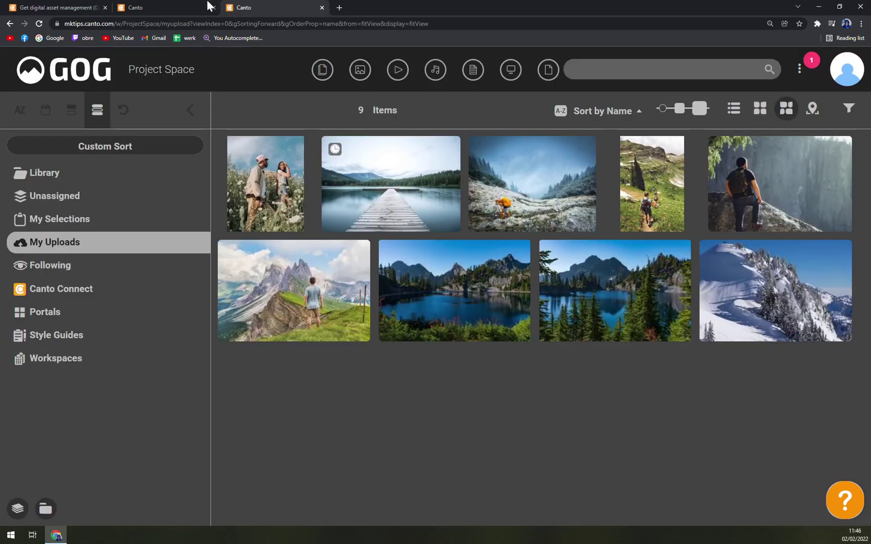
pyautogui.click(181, 7)
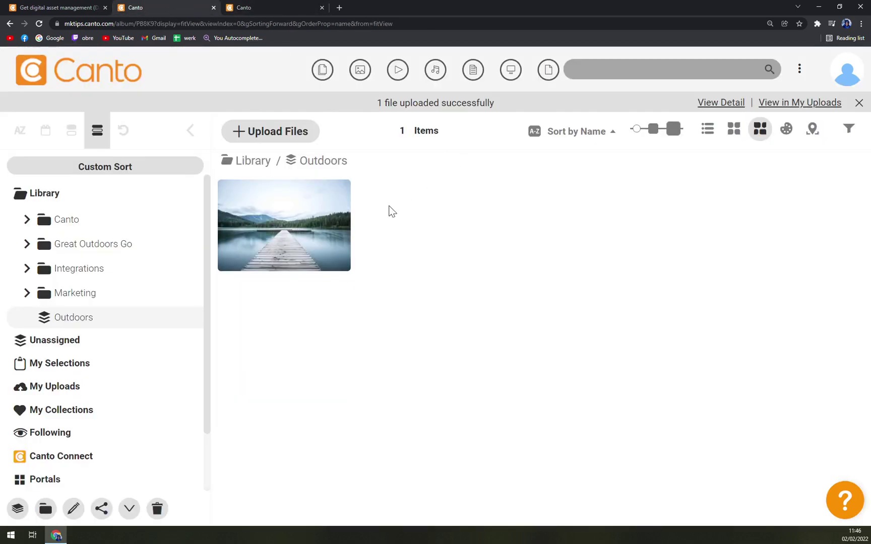